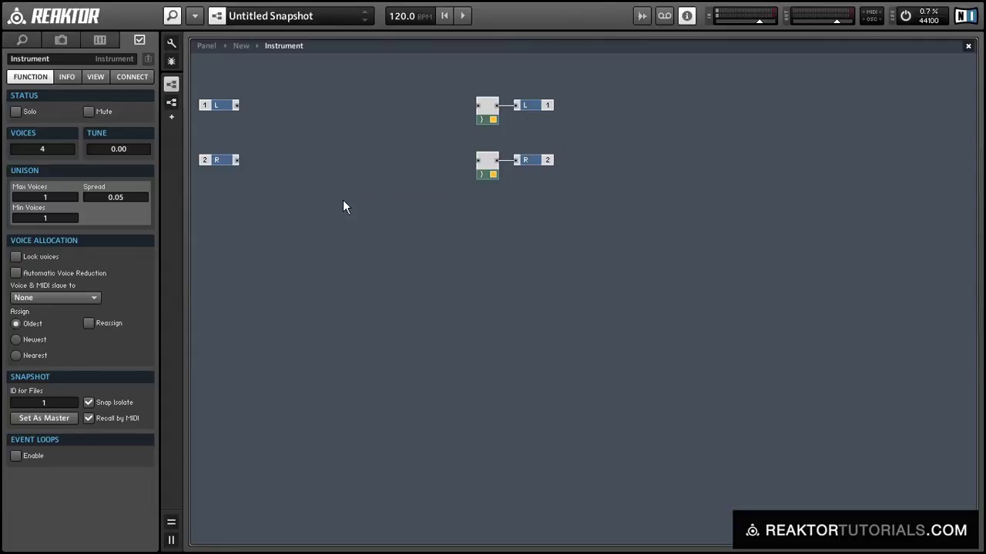
Add a _New - 1in1out Macro from the structure menu, move it near the ports, and enter it
{"action": "right_click", "coordinate": [343, 202]}
{"action": "mouse_move", "coordinate": [385, 207]}
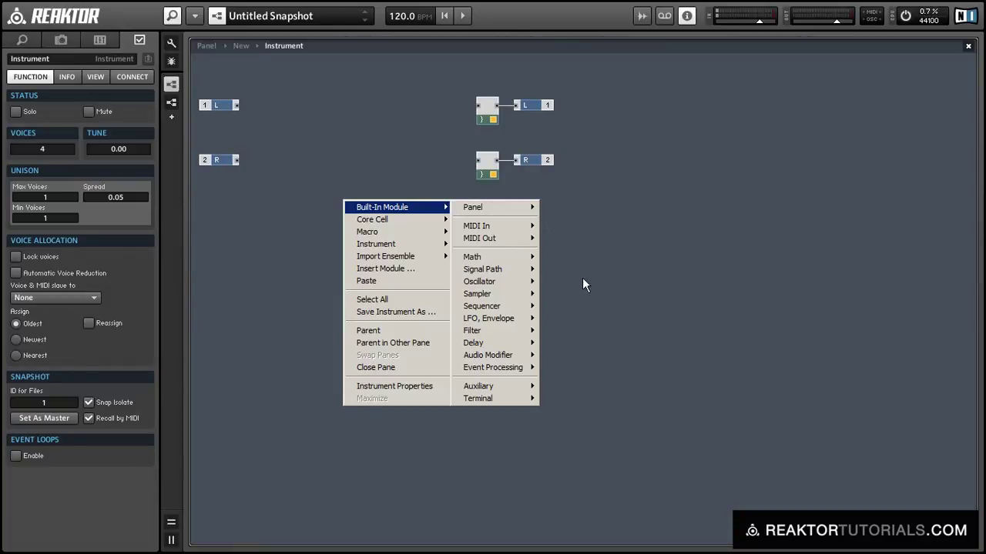
{"action": "mouse_move", "coordinate": [412, 238]}
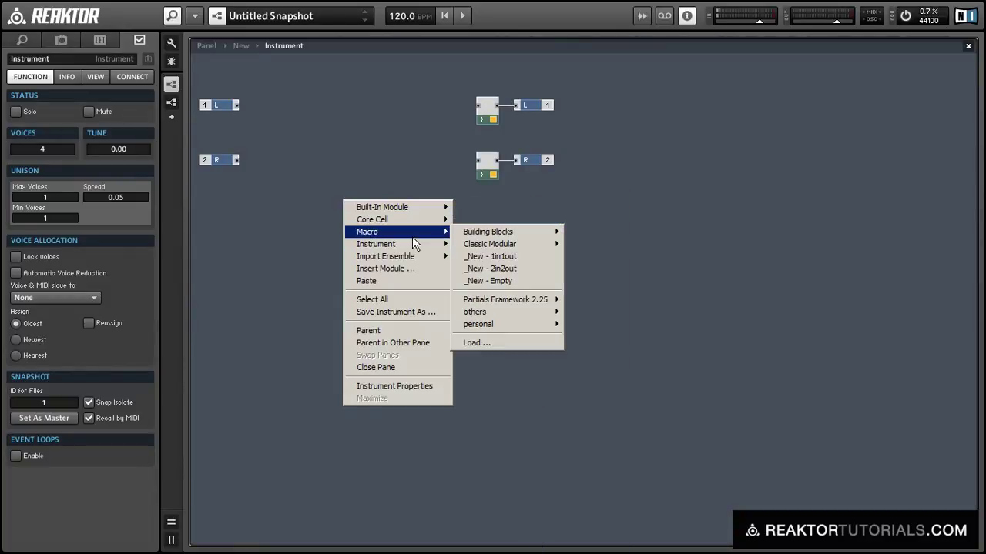
{"action": "left_click", "coordinate": [489, 256]}
{"action": "left_click_drag", "start_coordinate": [388, 225], "coordinate": [397, 197]}
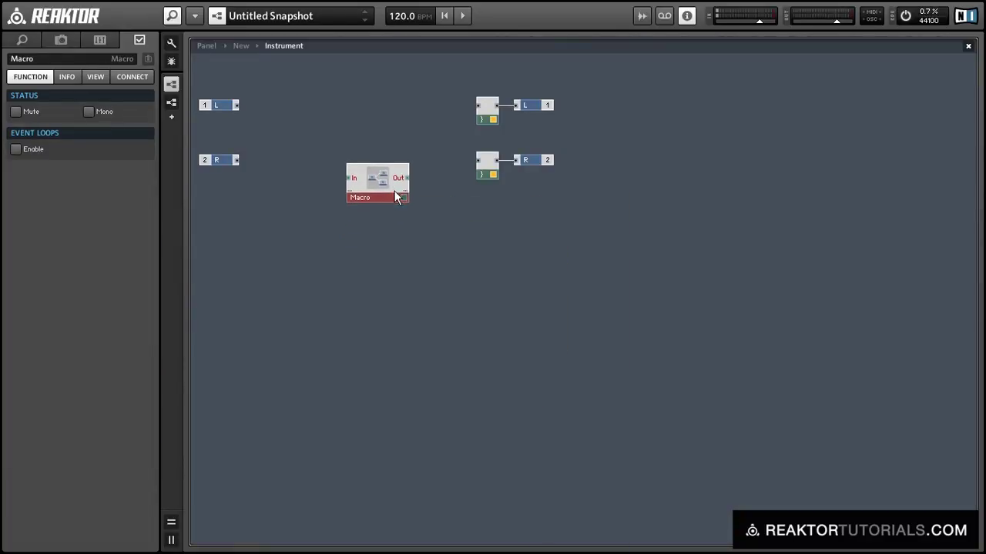
{"action": "double_click", "coordinate": [378, 184]}
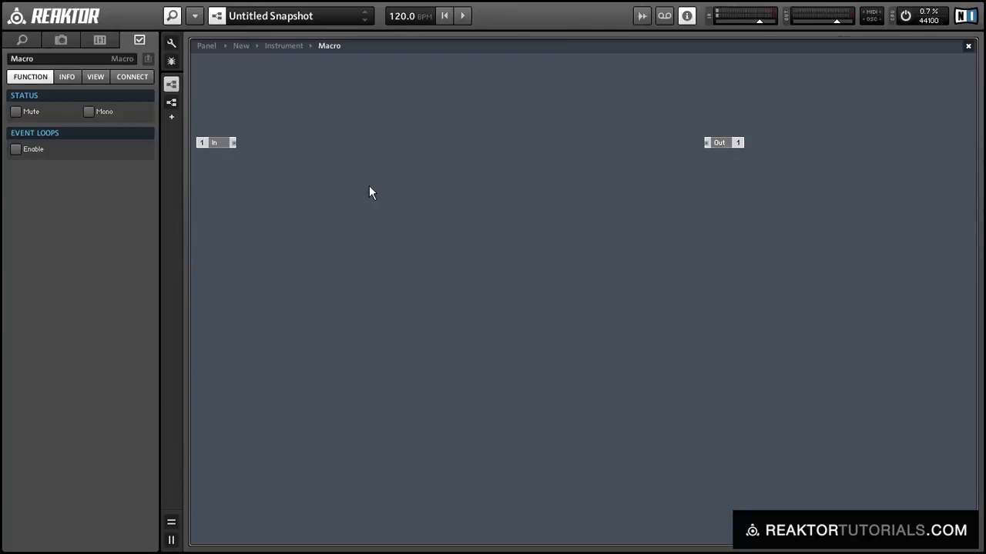
Insert a Pro-52 Filter via 'pro' search and create faders on its P and Res inputs
{"action": "double_click", "coordinate": [370, 192]}
{"action": "type", "text": "pro"}
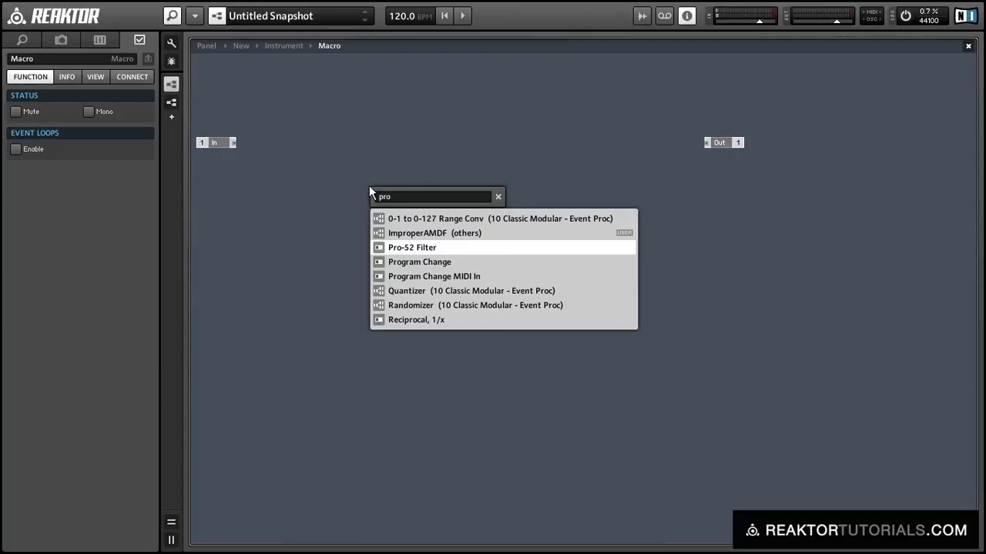
{"action": "key", "text": "Return"}
{"action": "right_click", "coordinate": [371, 190]}
{"action": "left_click", "coordinate": [377, 194]}
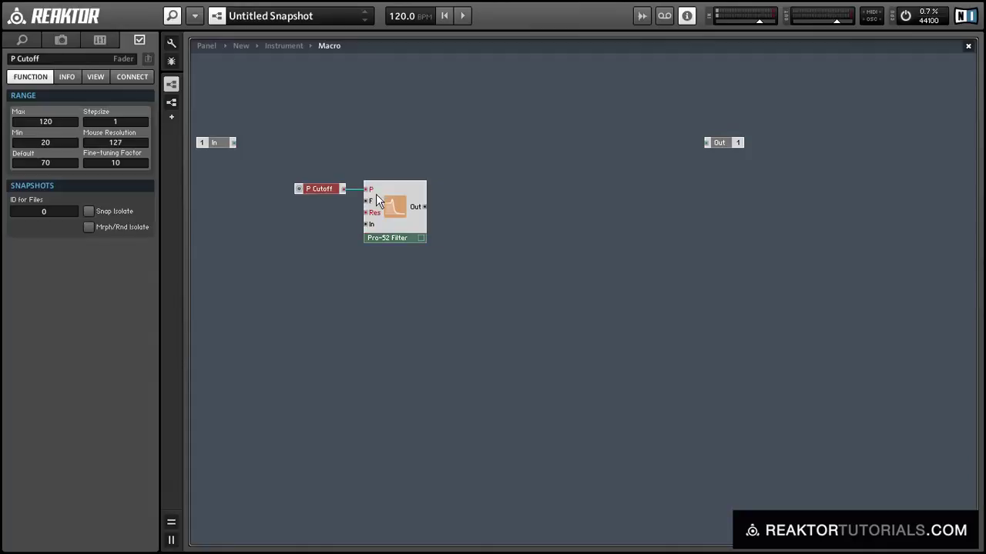
{"action": "right_click", "coordinate": [370, 213]}
{"action": "left_click", "coordinate": [376, 218]}
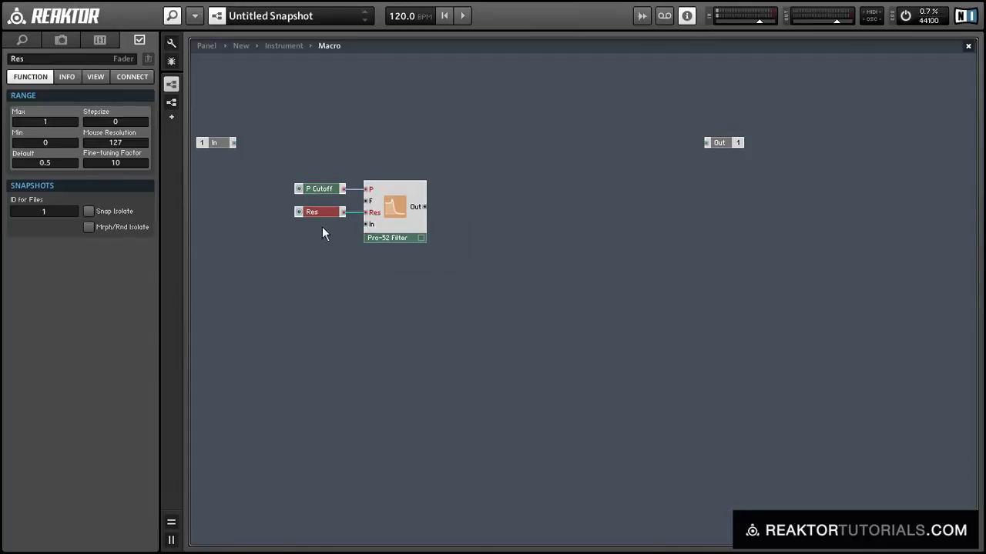
Cut both faders from the Macro and place them at Instrument level, left of the Macro
{"action": "left_click_drag", "start_coordinate": [292, 163], "coordinate": [308, 215]}
{"action": "right_click", "coordinate": [309, 215]}
{"action": "left_click", "coordinate": [317, 226]}
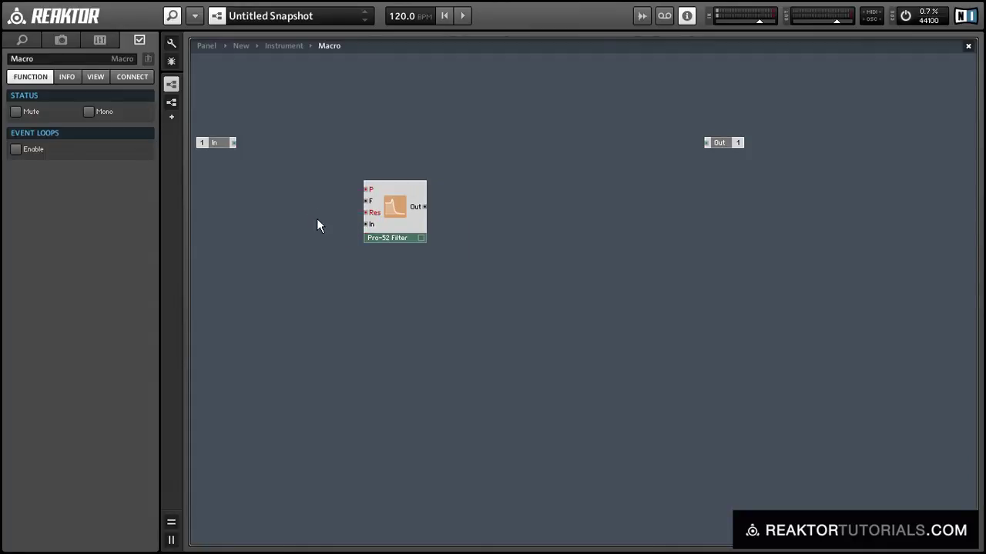
{"action": "double_click", "coordinate": [318, 223]}
{"action": "left_click", "coordinate": [337, 203]}
{"action": "left_click_drag", "start_coordinate": [354, 206], "coordinate": [279, 178]}
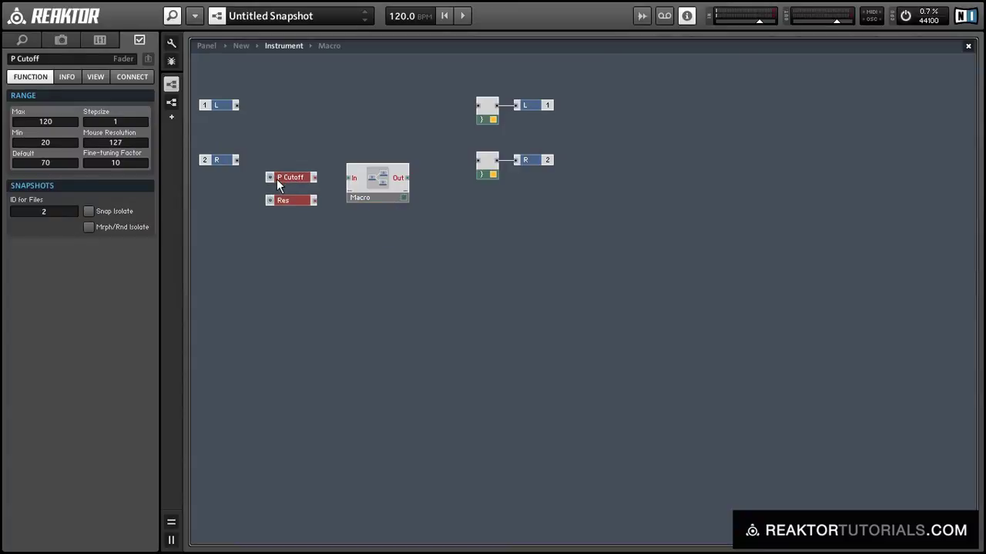
Move the Res fader directly under the P Cutoff fader
{"action": "left_click", "coordinate": [302, 220]}
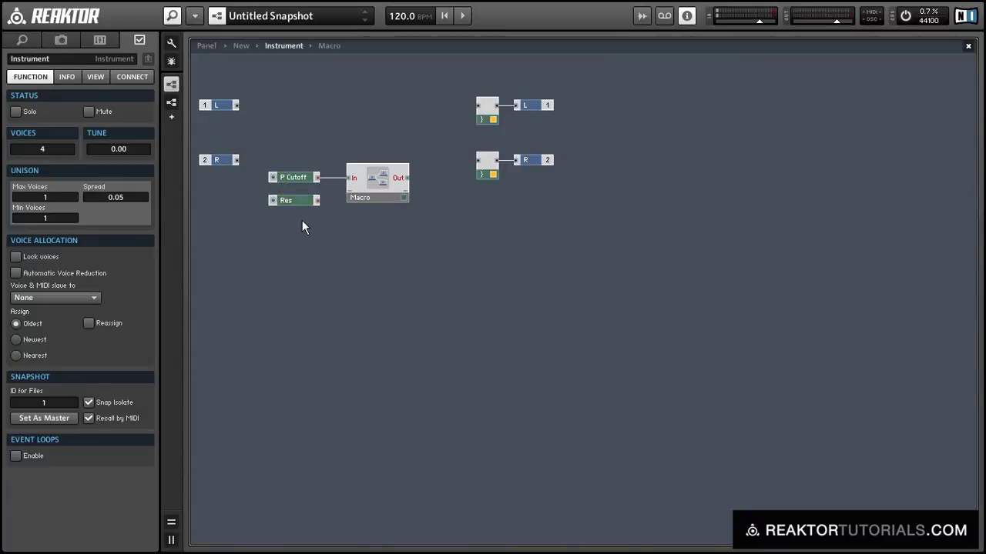
{"action": "left_click", "coordinate": [293, 204]}
{"action": "left_click_drag", "start_coordinate": [294, 203], "coordinate": [382, 193]}
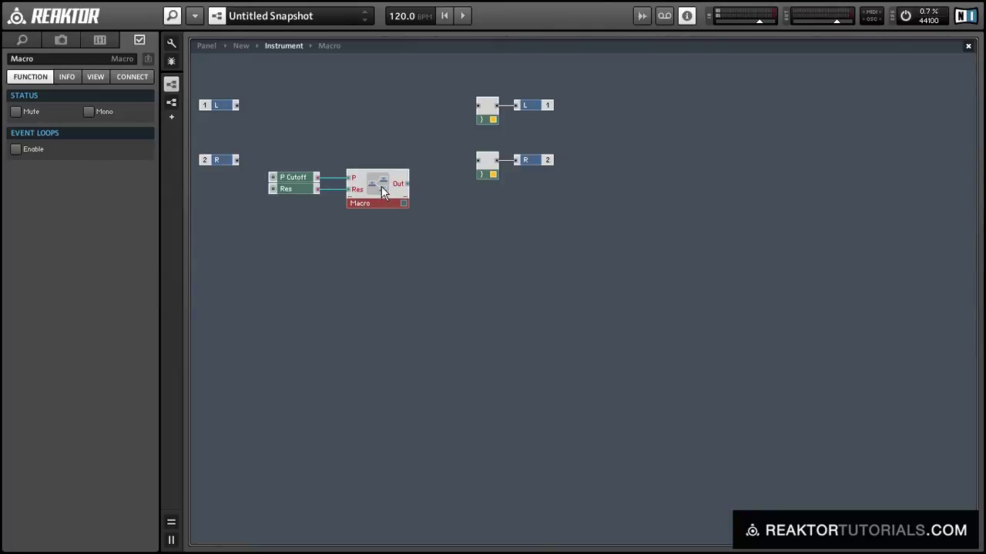
Inside the Macro, wire the P and Res input ports into the Pro-52 Filter
{"action": "double_click", "coordinate": [348, 201]}
{"action": "left_click_drag", "start_coordinate": [339, 222], "coordinate": [367, 212]}
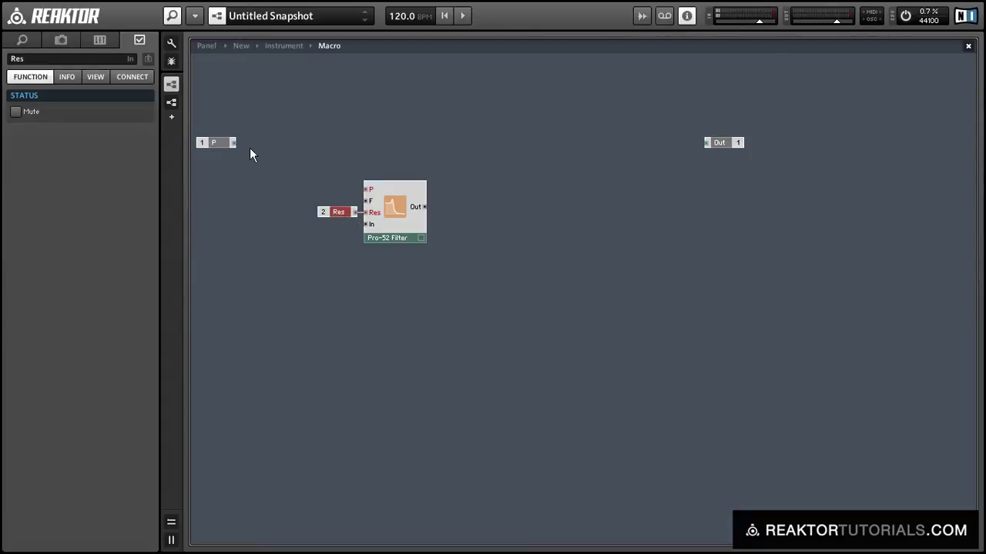
{"action": "left_click_drag", "start_coordinate": [234, 143], "coordinate": [367, 189]}
{"action": "left_click_drag", "start_coordinate": [222, 151], "coordinate": [334, 194]}
Add an In Port via 'in po' search, wire it to the filter's In, and align Out
{"action": "double_click", "coordinate": [329, 189]}
{"action": "type", "text": "in po"}
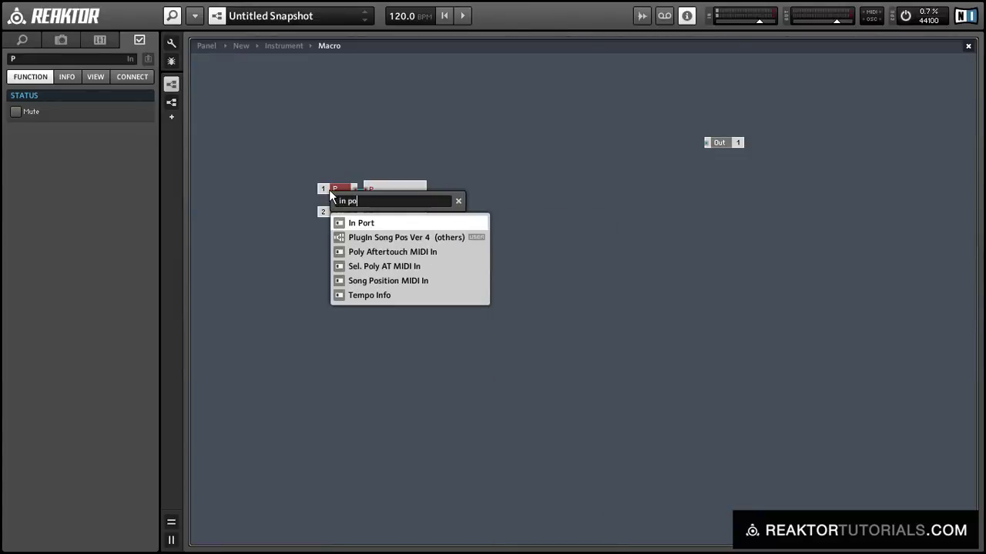
{"action": "key", "text": "Return"}
{"action": "left_click_drag", "start_coordinate": [329, 190], "coordinate": [367, 224]}
{"action": "left_click_drag", "start_coordinate": [426, 207], "coordinate": [537, 189]}
{"action": "left_click_drag", "start_coordinate": [462, 200], "coordinate": [459, 204]}
{"action": "left_click", "coordinate": [387, 251]}
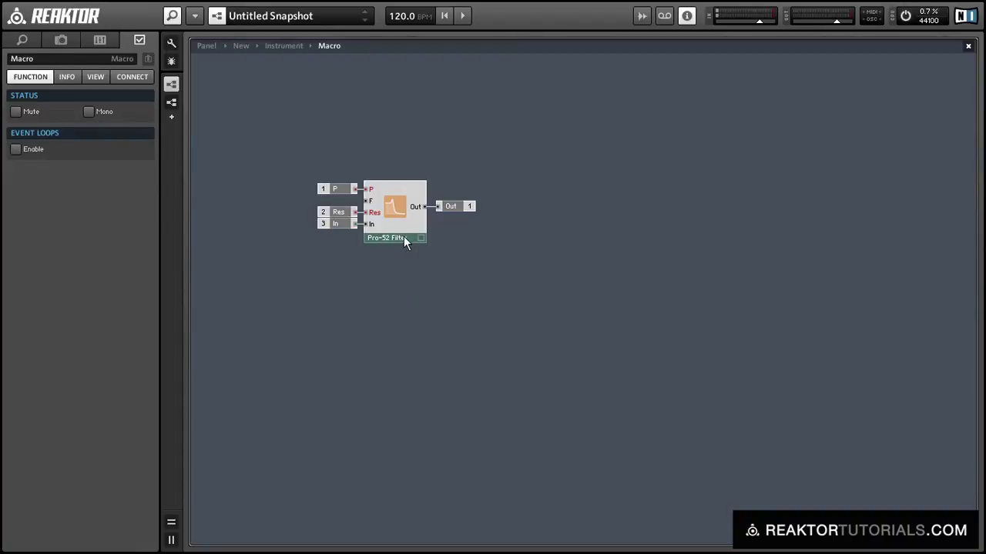
Make the Pro-52 Filter visible on the panel with its picture shown
{"action": "left_click", "coordinate": [403, 236]}
{"action": "left_click", "coordinate": [86, 78]}
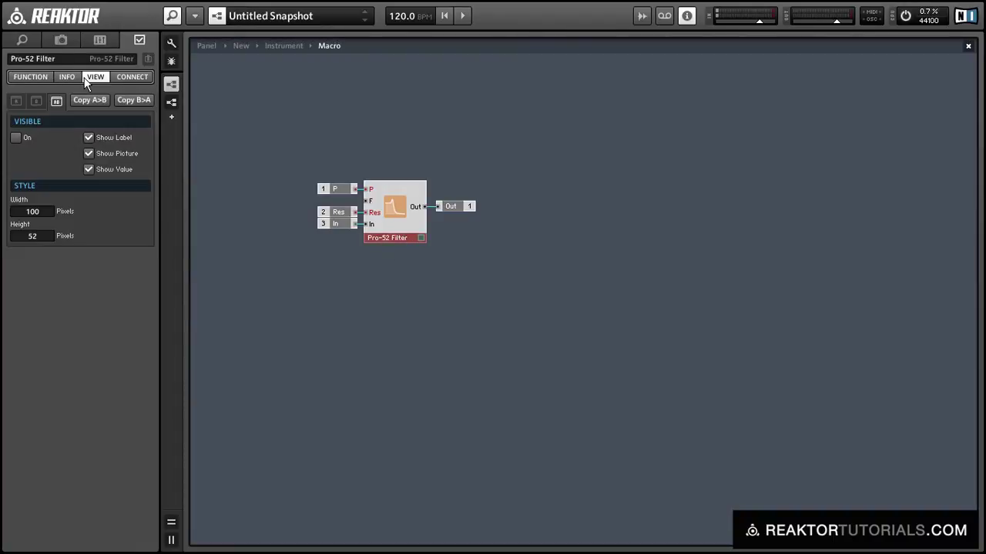
{"action": "left_click", "coordinate": [15, 138]}
{"action": "left_click", "coordinate": [88, 153]}
Back at Instrument level, shift the two knobs slightly right
{"action": "double_click", "coordinate": [344, 255]}
{"action": "left_click_drag", "start_coordinate": [307, 148], "coordinate": [308, 186]}
{"action": "left_click", "coordinate": [364, 236]}
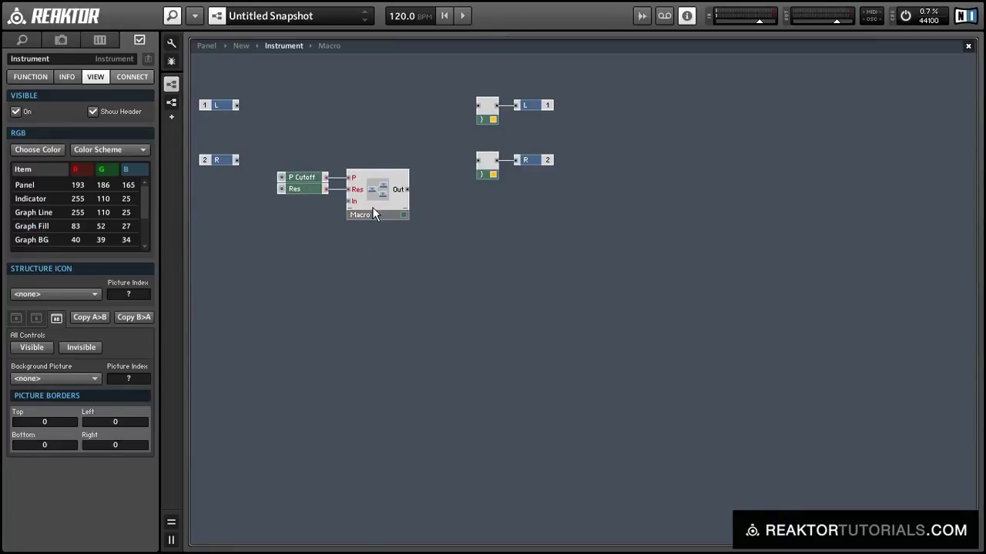
Duplicate the Macro below and replace its Pro-52 Filter with a Ladder Filter via 'ladd' search
{"action": "left_click", "coordinate": [373, 214]}
{"action": "left_click_drag", "start_coordinate": [372, 208], "coordinate": [370, 261]}
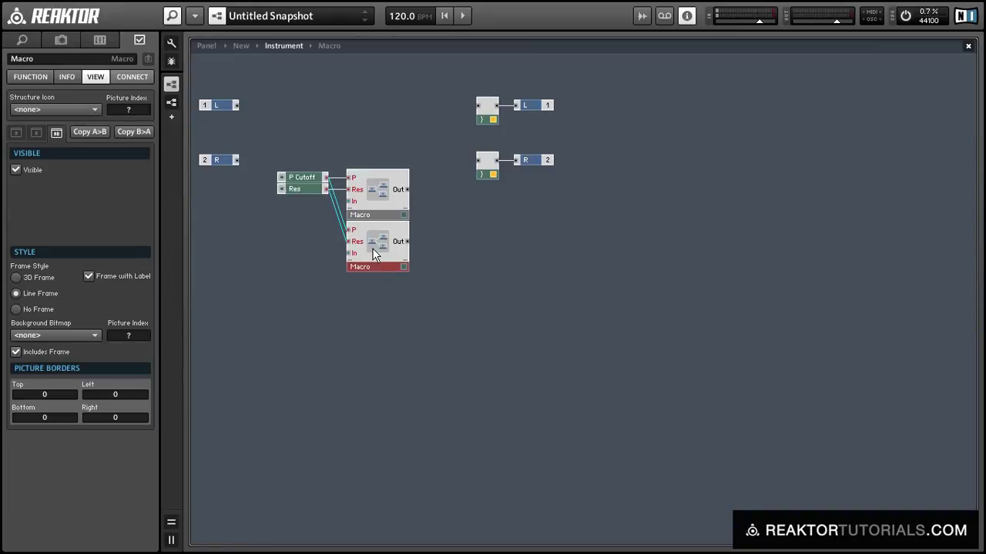
{"action": "double_click", "coordinate": [372, 261]}
{"action": "key", "text": "Delete"}
{"action": "double_click", "coordinate": [386, 236]}
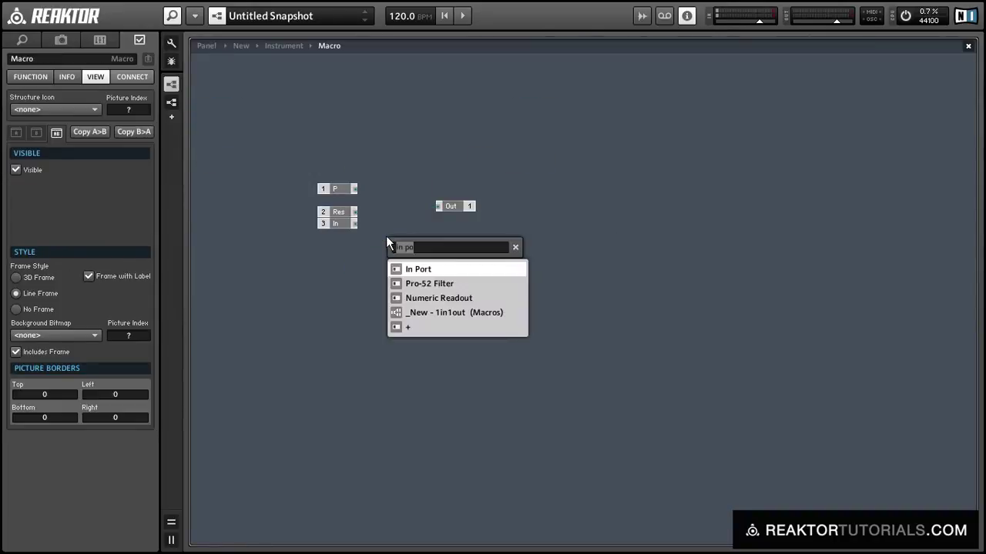
{"action": "type", "text": "ladd"}
{"action": "key", "text": "Return"}
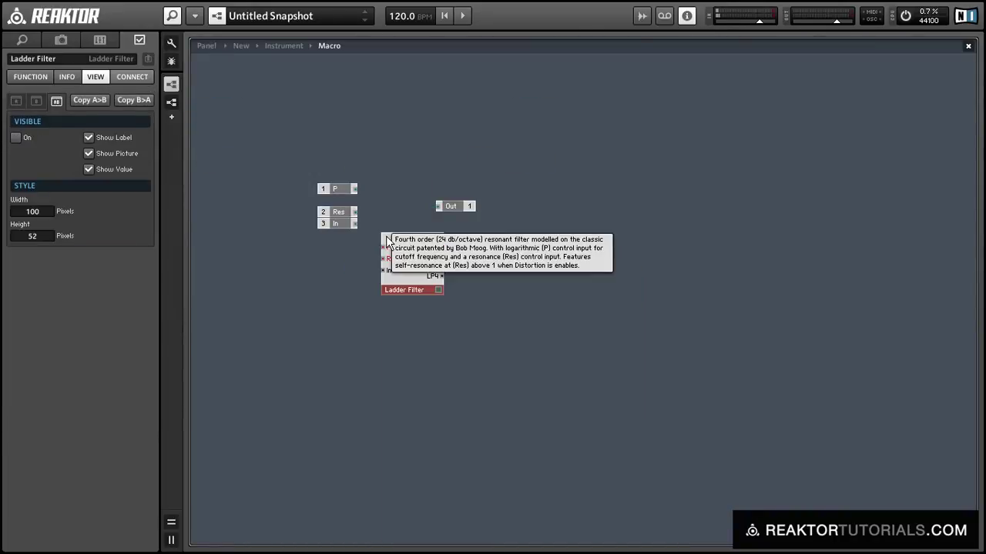
Line up the Ladder Filter, hide its label, and make it visible on the panel
{"action": "left_click_drag", "start_coordinate": [396, 246], "coordinate": [347, 203]}
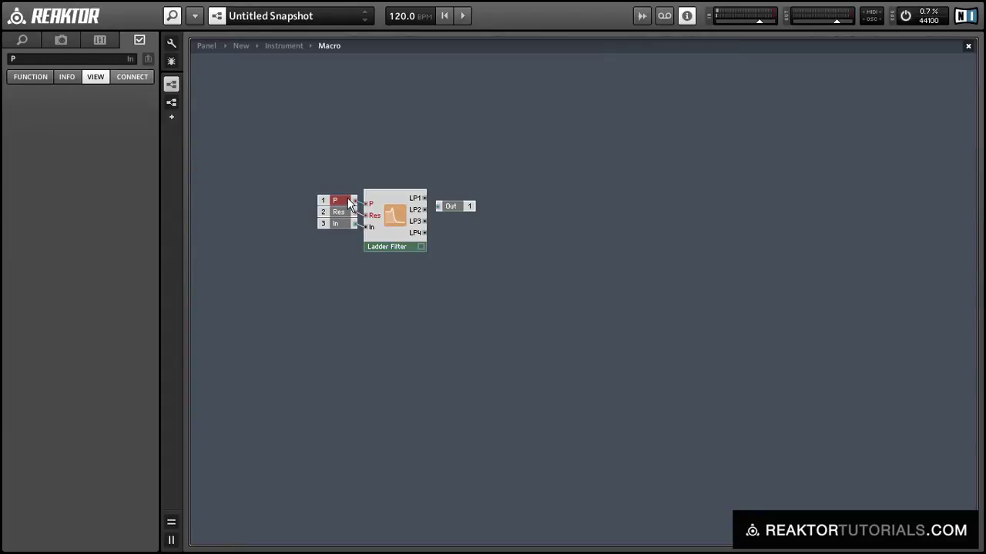
{"action": "left_click_drag", "start_coordinate": [392, 230], "coordinate": [451, 228]}
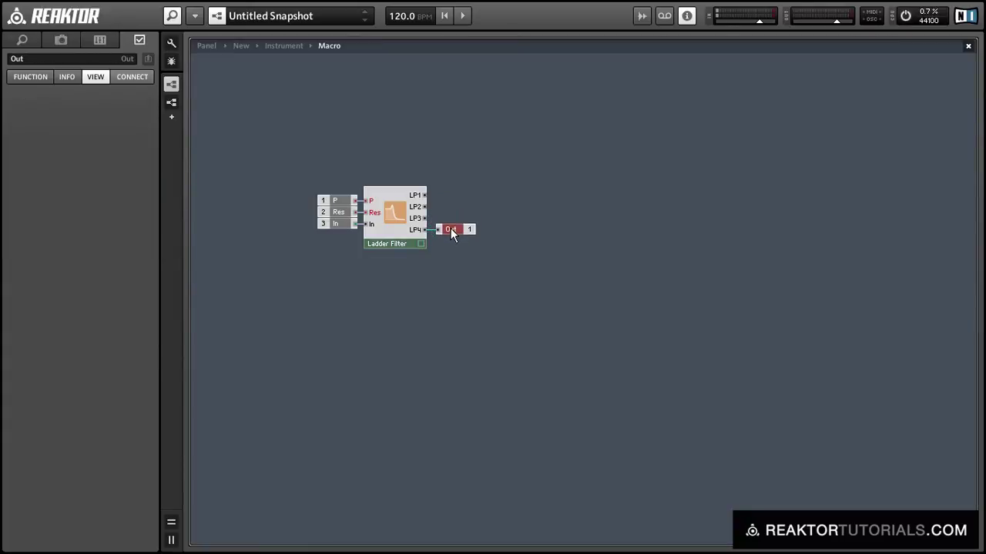
{"action": "left_click", "coordinate": [406, 239]}
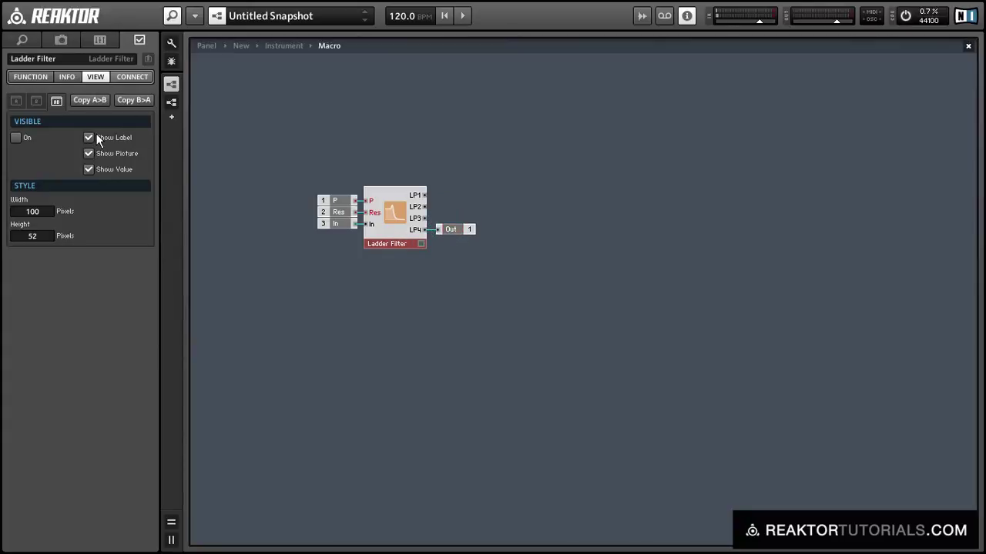
{"action": "left_click", "coordinate": [100, 137]}
{"action": "left_click", "coordinate": [28, 139]}
{"action": "double_click", "coordinate": [264, 137]}
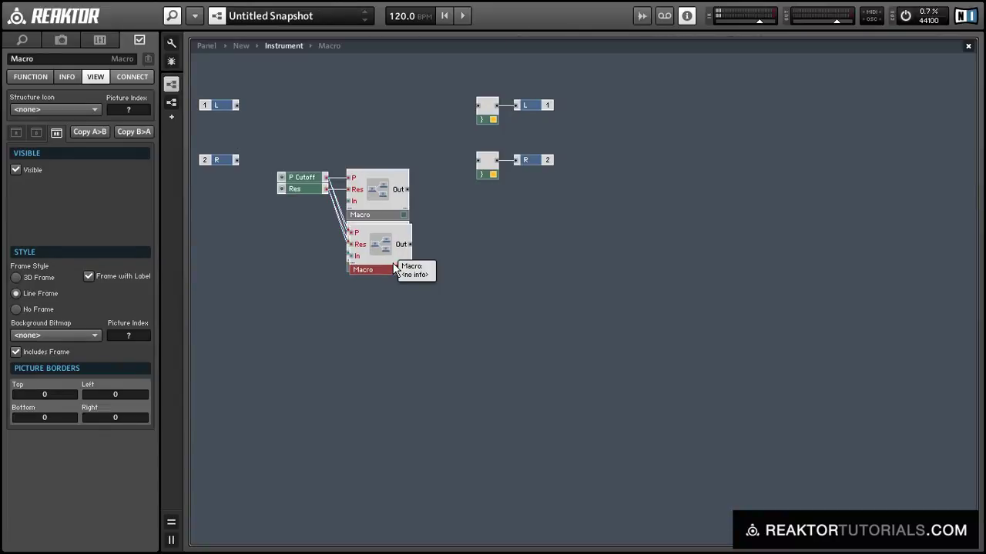
Duplicate a third Macro and replace its Ladder Filter with a Multi/LP 4-Pole filter
{"action": "left_click_drag", "start_coordinate": [393, 266], "coordinate": [392, 312]}
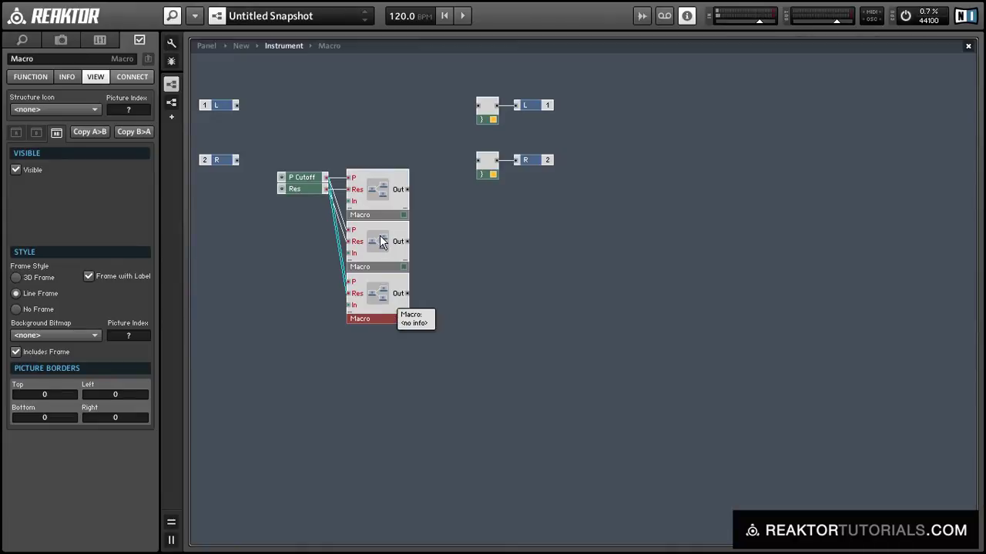
{"action": "double_click", "coordinate": [382, 292]}
{"action": "left_click", "coordinate": [386, 243]}
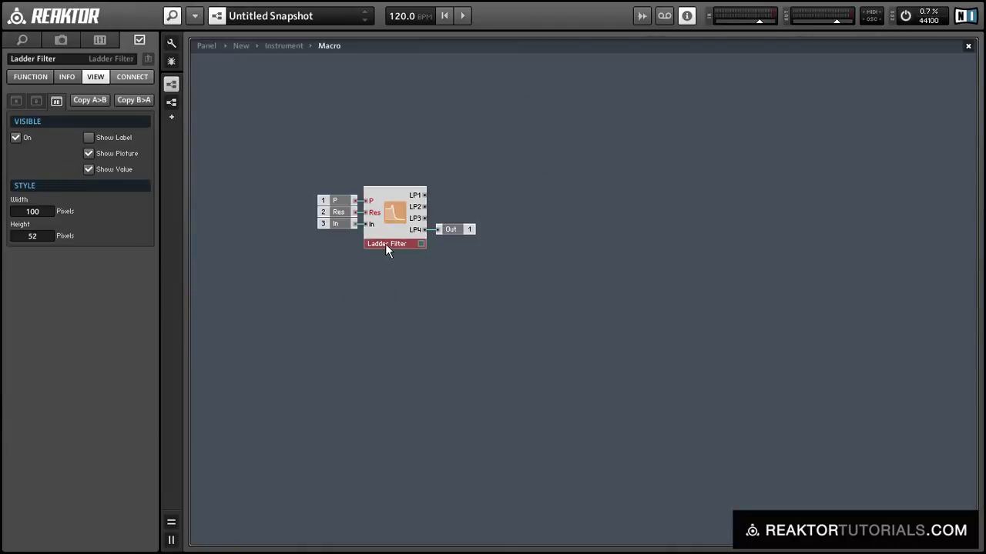
{"action": "key", "text": "Delete"}
{"action": "right_click", "coordinate": [391, 193]}
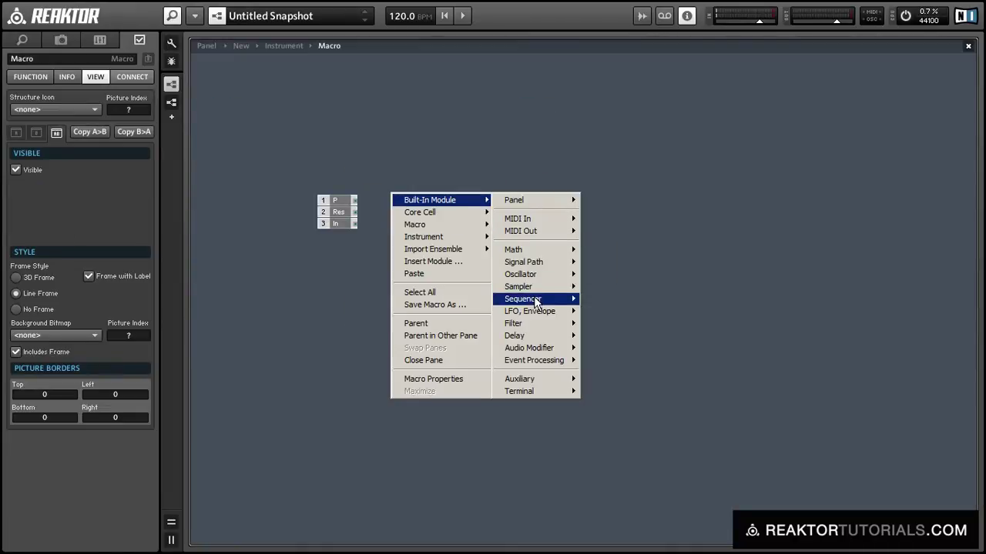
{"action": "mouse_move", "coordinate": [539, 324]}
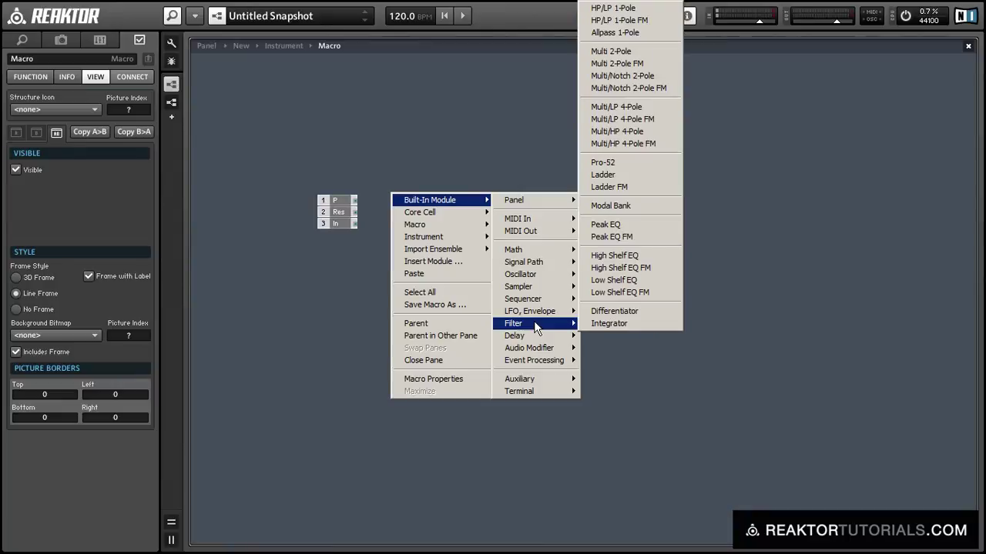
{"action": "left_click", "coordinate": [625, 108]}
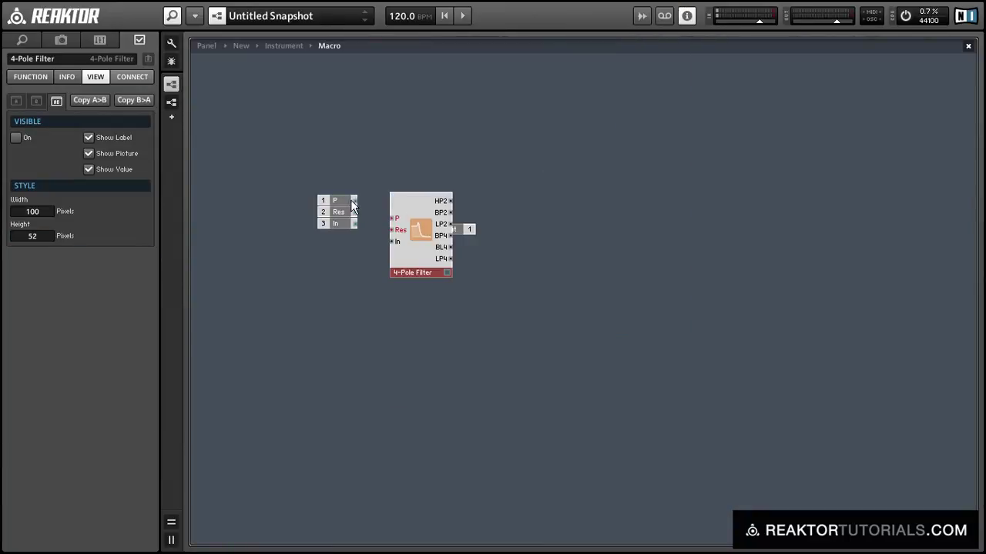
Wire P and Res into the 4-Pole Filter and its LP4 output to Out
{"action": "left_click_drag", "start_coordinate": [354, 201], "coordinate": [393, 241]}
{"action": "left_click_drag", "start_coordinate": [416, 276], "coordinate": [397, 261]}
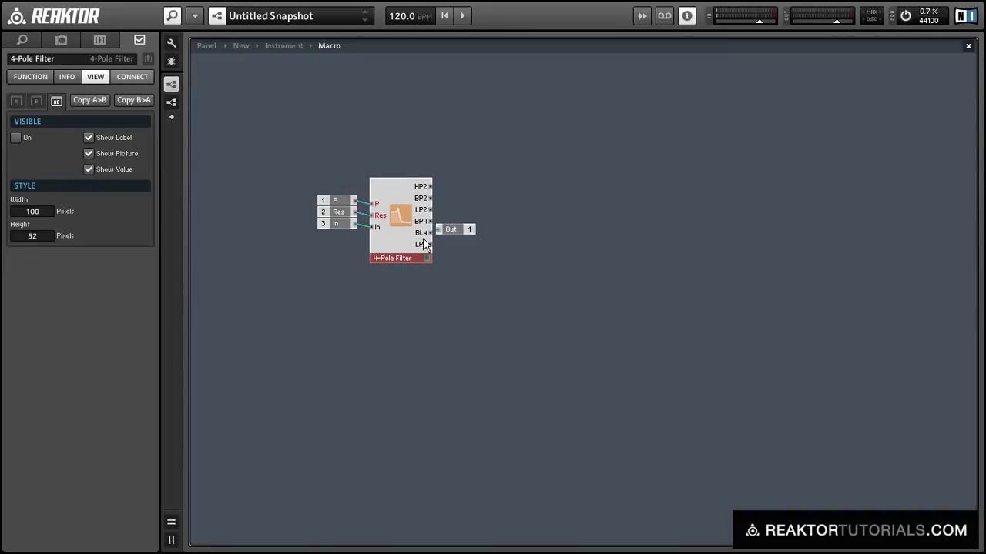
{"action": "left_click_drag", "start_coordinate": [438, 231], "coordinate": [401, 254]}
{"action": "left_click", "coordinate": [449, 248]}
{"action": "left_click", "coordinate": [453, 232]}
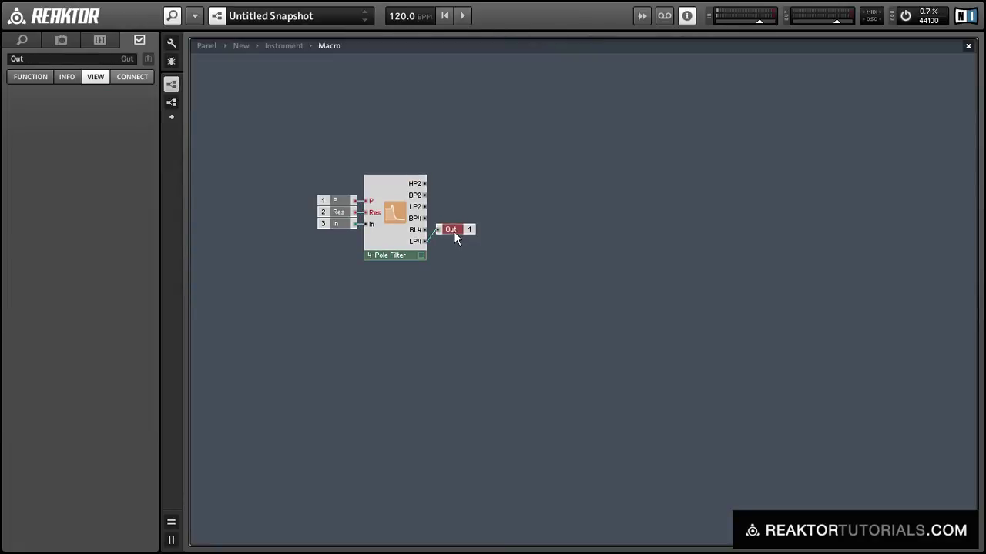
{"action": "left_click_drag", "start_coordinate": [454, 231], "coordinate": [451, 242]}
Make the 4-Pole Filter display visible on the panel and nudge the third Macro up
{"action": "left_click", "coordinate": [391, 243]}
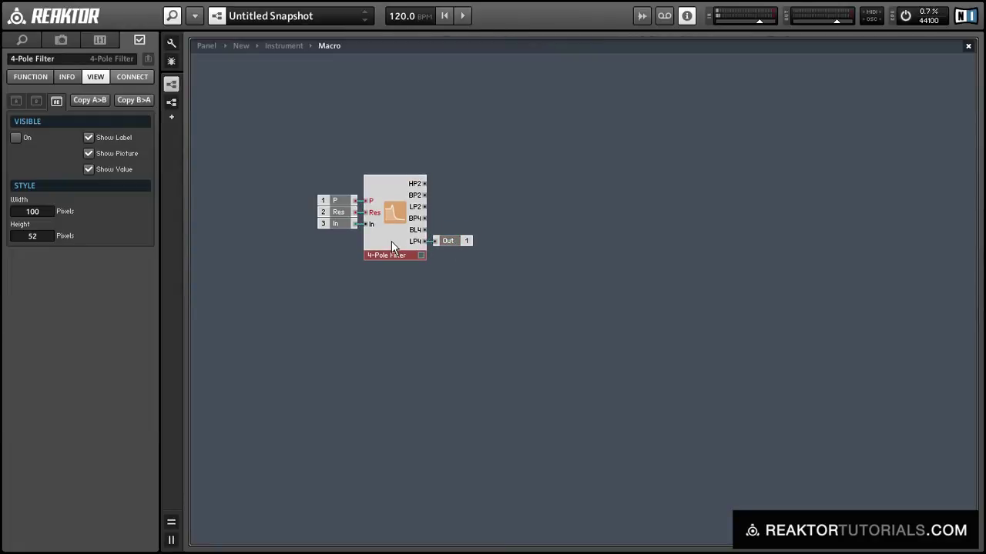
{"action": "left_click", "coordinate": [40, 139]}
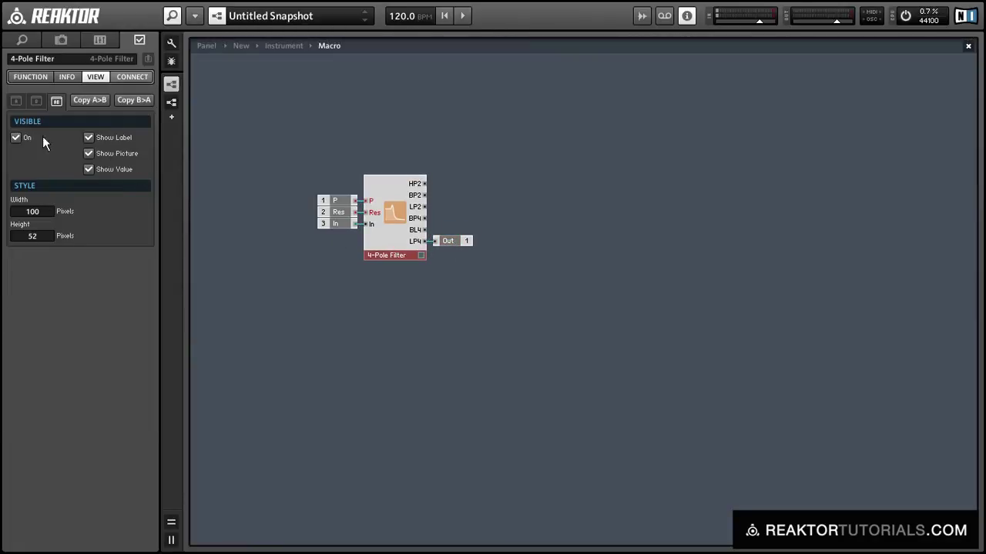
{"action": "double_click", "coordinate": [308, 300]}
{"action": "left_click_drag", "start_coordinate": [390, 321], "coordinate": [388, 318]}
{"action": "double_click", "coordinate": [387, 300]}
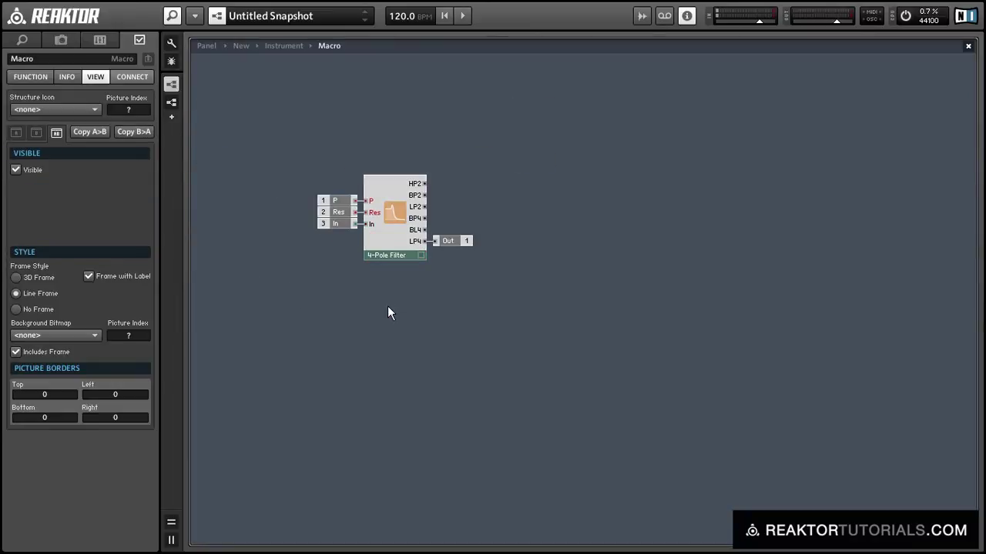
{"action": "double_click", "coordinate": [388, 299]}
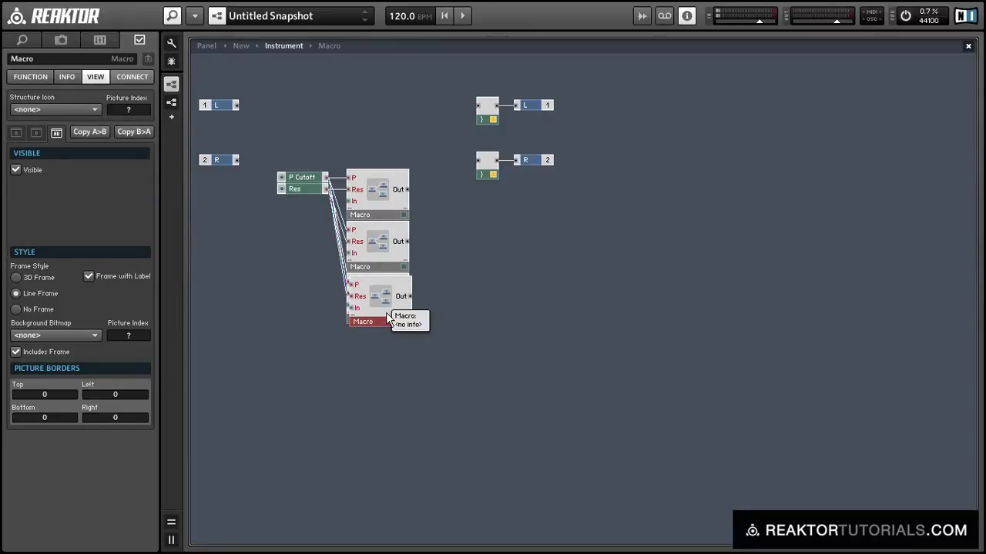
Duplicate the third Macro as a fourth and delete its 4-Pole Filter
{"action": "left_click_drag", "start_coordinate": [385, 312], "coordinate": [385, 368]}
{"action": "double_click", "coordinate": [387, 348]}
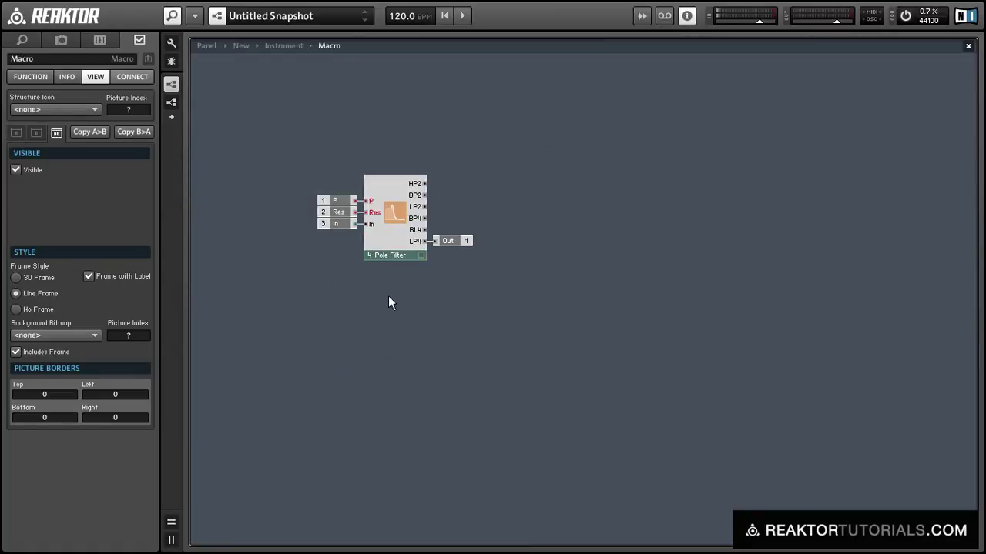
{"action": "left_click", "coordinate": [394, 246]}
{"action": "key", "text": "Delete"}
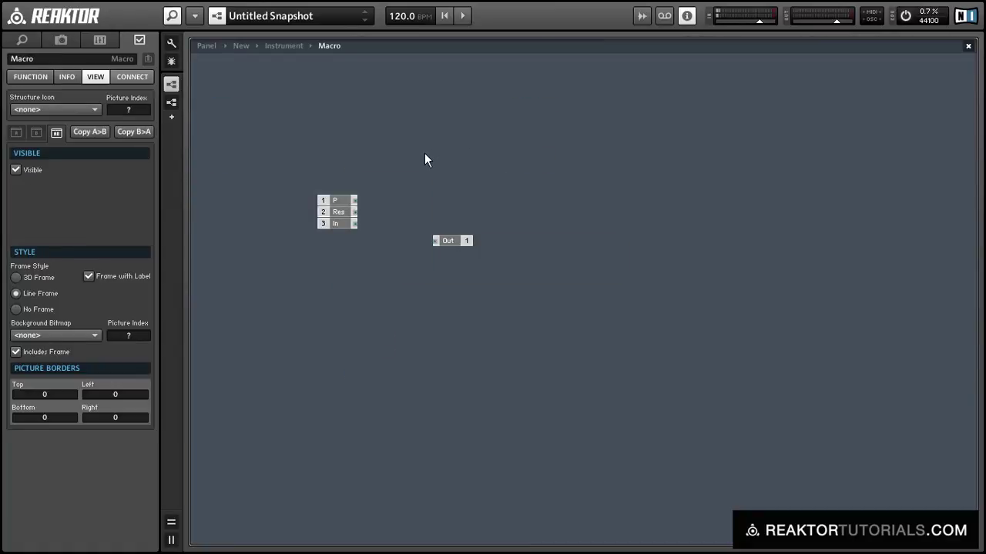
Insert a Multi/HP 4-Pole filter beside the inputs and wire P and Res into it
{"action": "right_click", "coordinate": [415, 154]}
{"action": "mouse_move", "coordinate": [507, 160]}
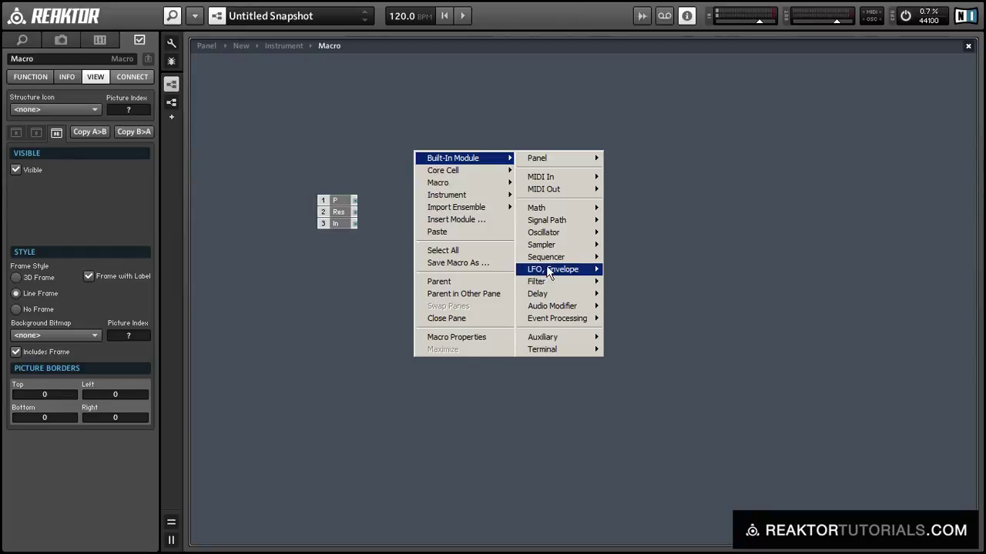
{"action": "mouse_move", "coordinate": [548, 282]}
{"action": "left_click", "coordinate": [647, 354]}
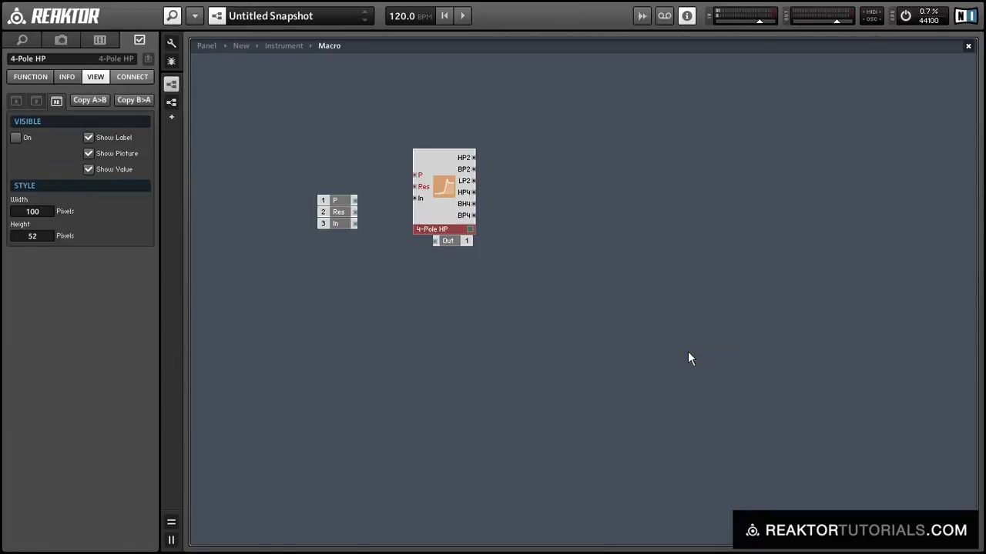
{"action": "left_click_drag", "start_coordinate": [441, 211], "coordinate": [389, 238]}
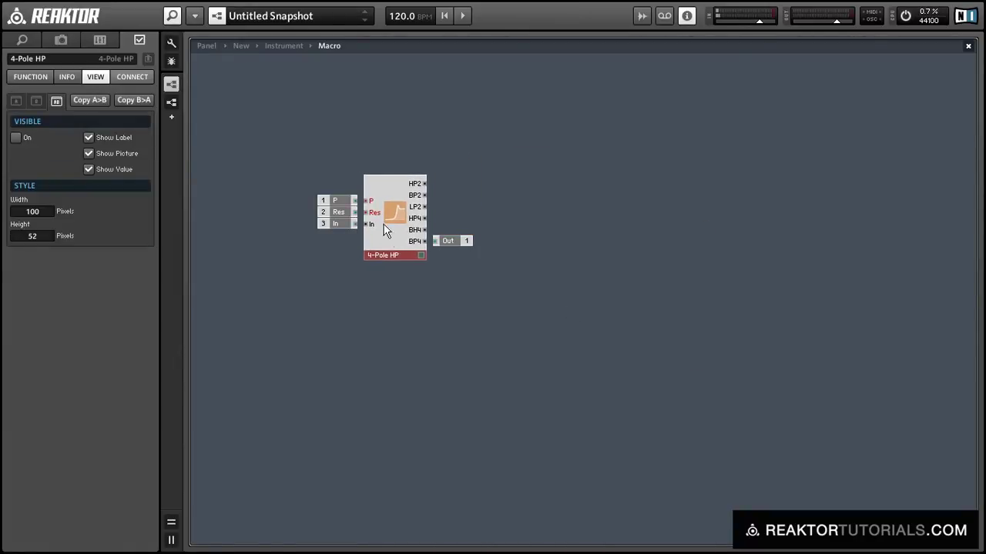
{"action": "left_click_drag", "start_coordinate": [355, 200], "coordinate": [450, 216]}
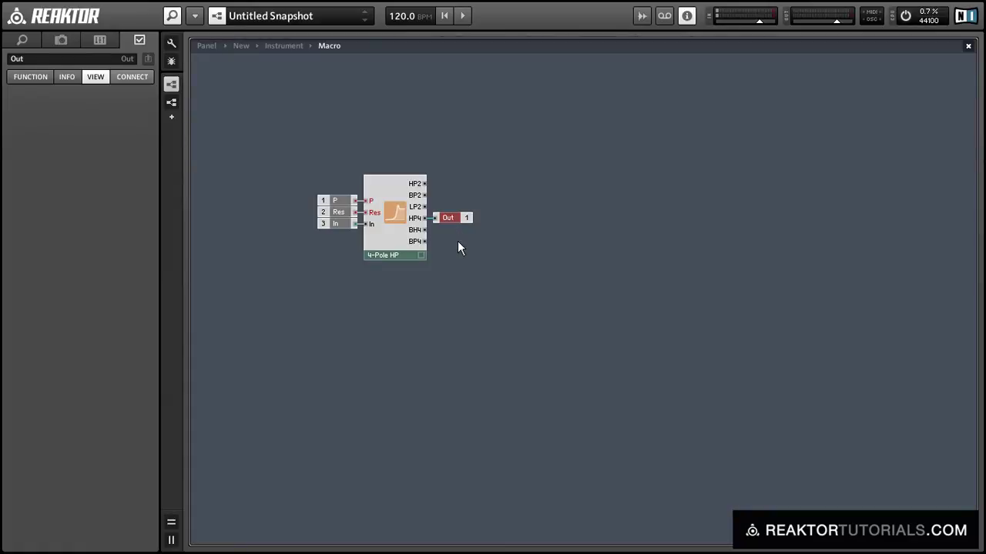
In panel edit mode, pull the Macro frames apart into a column and separate the knobs
{"action": "double_click", "coordinate": [458, 243]}
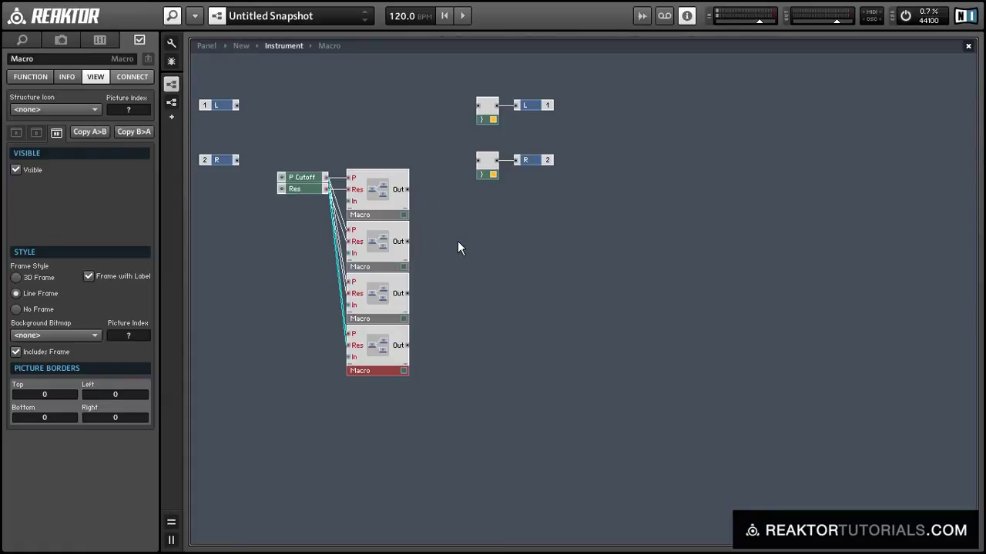
{"action": "left_click", "coordinate": [460, 250]}
{"action": "left_click_drag", "start_coordinate": [456, 93], "coordinate": [568, 186]}
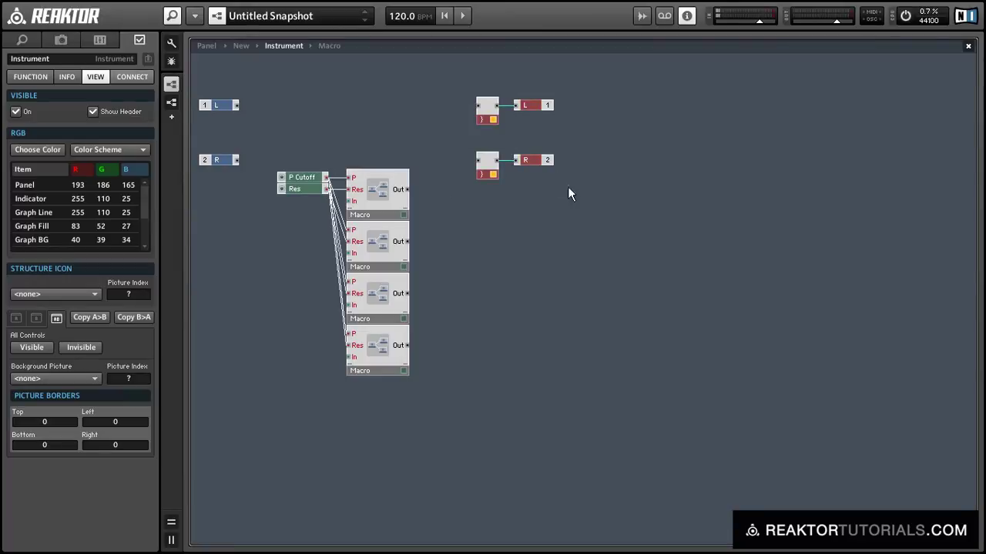
{"action": "left_click", "coordinate": [207, 45]}
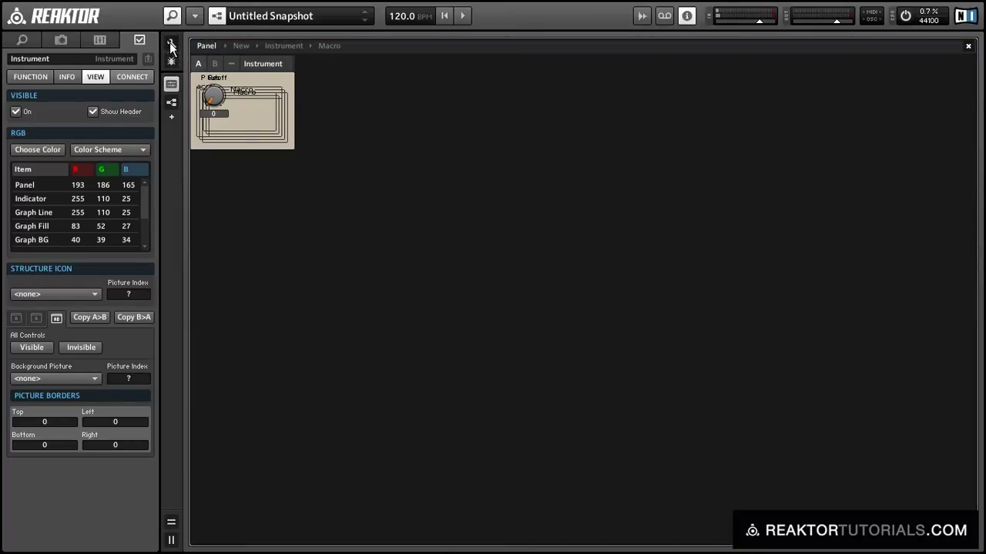
{"action": "left_click", "coordinate": [170, 43]}
{"action": "left_click", "coordinate": [293, 152]}
{"action": "left_click_drag", "start_coordinate": [295, 159], "coordinate": [365, 254]}
{"action": "left_click_drag", "start_coordinate": [274, 143], "coordinate": [349, 197]}
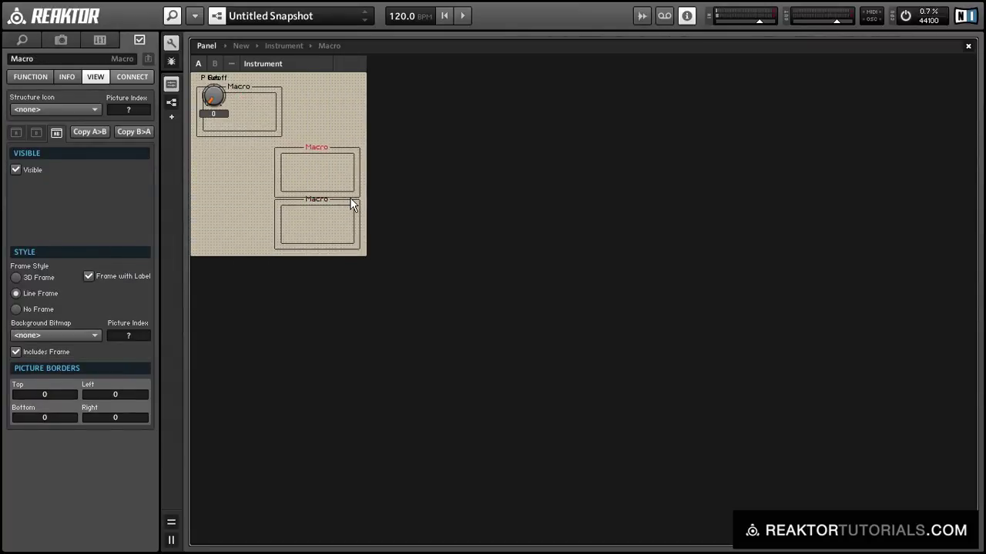
{"action": "left_click_drag", "start_coordinate": [270, 133], "coordinate": [349, 138]}
{"action": "left_click_drag", "start_coordinate": [221, 106], "coordinate": [244, 163]}
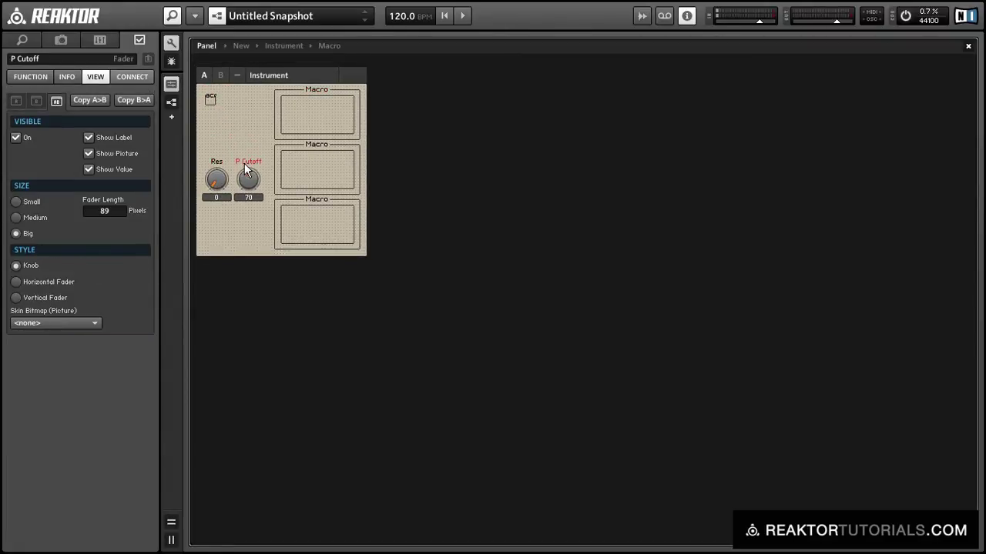
Back in structure, select the 4-Pole HP filter inside the fourth Macro
{"action": "left_click", "coordinate": [209, 99]}
{"action": "double_click", "coordinate": [209, 102]}
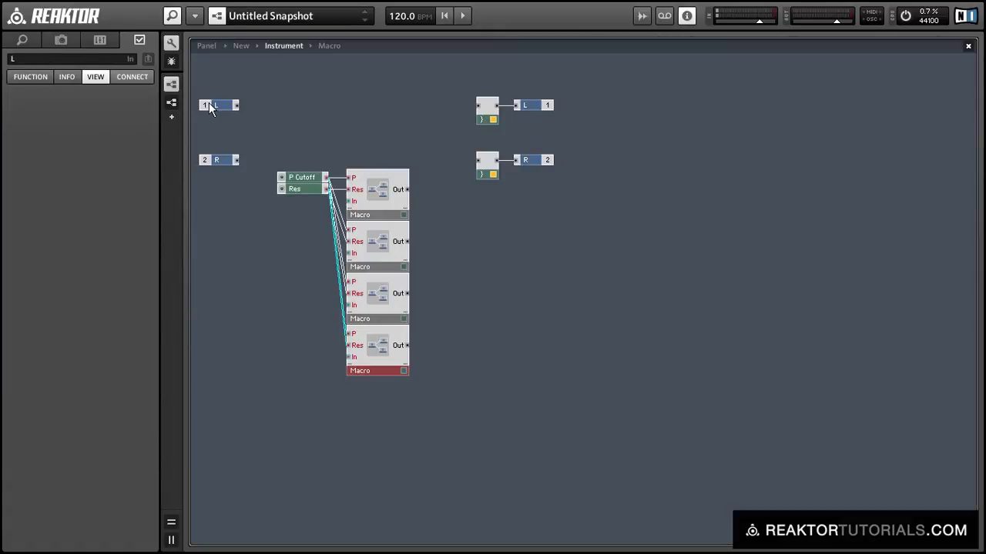
{"action": "double_click", "coordinate": [369, 349]}
{"action": "left_click", "coordinate": [389, 245]}
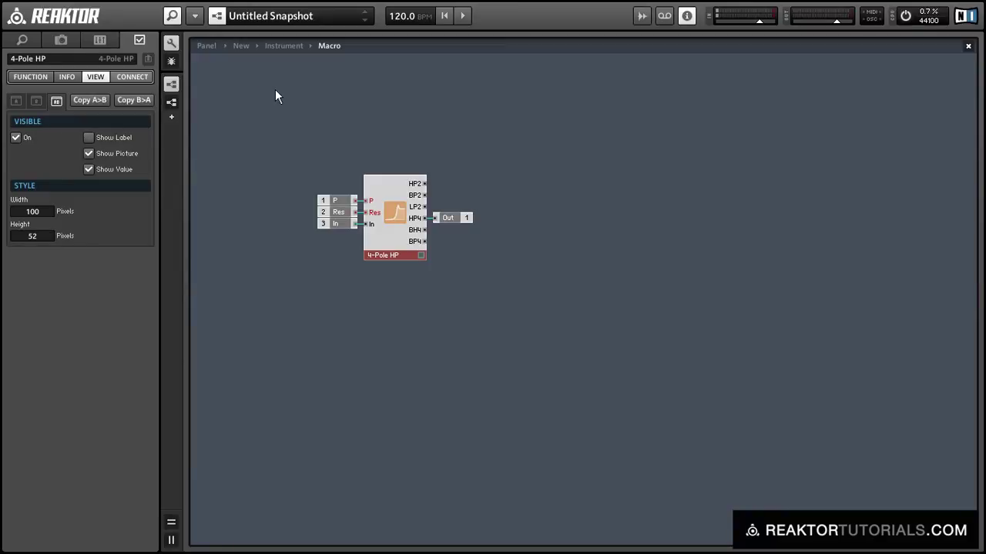
Stack the fourth Macro frame below, set P Cutoff and Res side by side on top, exit editing
{"action": "left_click", "coordinate": [207, 46]}
{"action": "left_click_drag", "start_coordinate": [212, 100], "coordinate": [281, 265]}
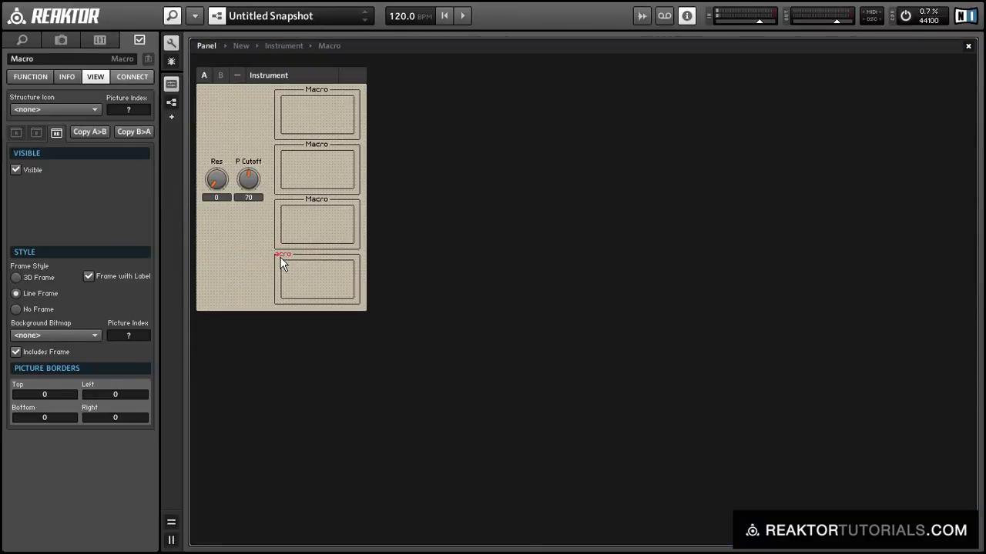
{"action": "left_click_drag", "start_coordinate": [254, 192], "coordinate": [300, 70]}
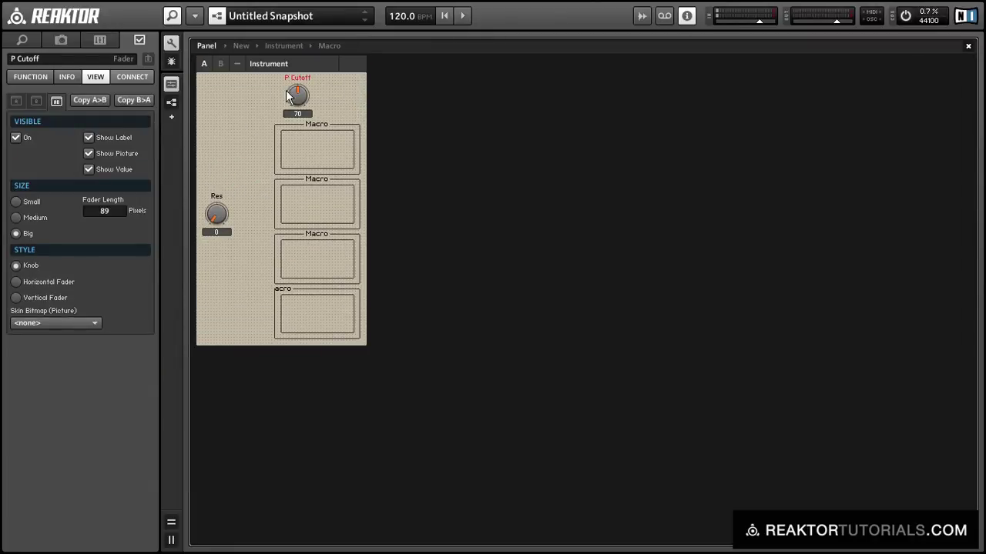
{"action": "left_click_drag", "start_coordinate": [210, 225], "coordinate": [325, 101]}
{"action": "left_click", "coordinate": [207, 78]}
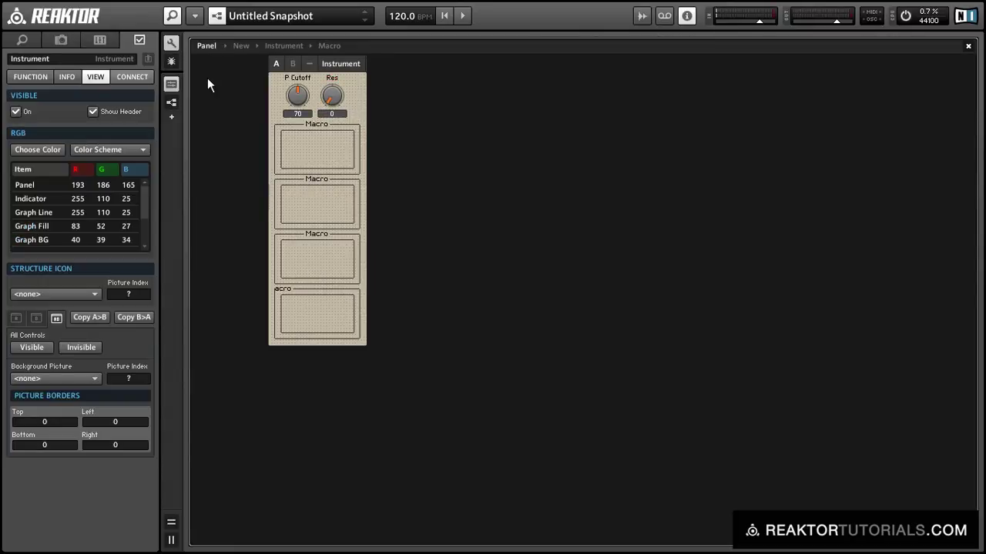
{"action": "left_click", "coordinate": [171, 43]}
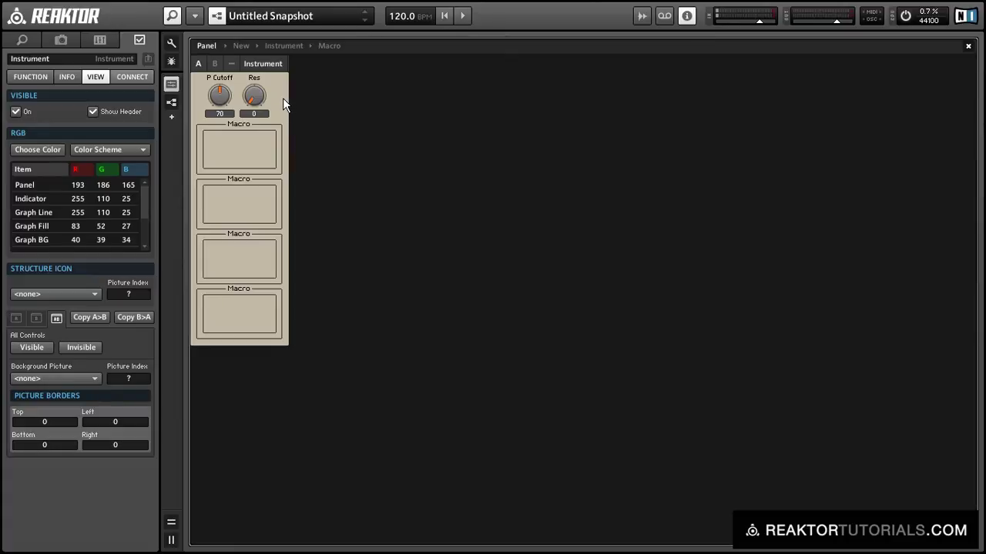
{"action": "key", "text": "ctrl+Tab"}
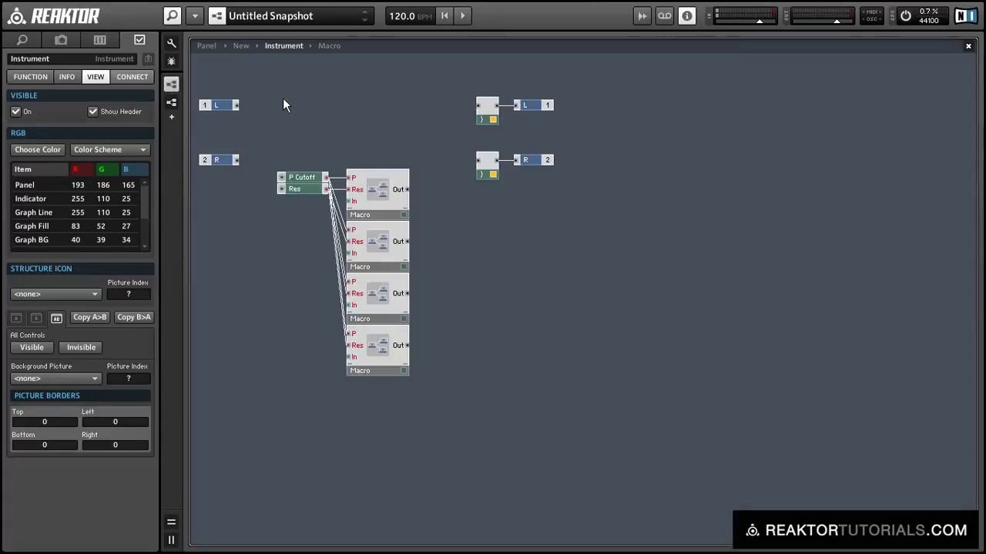
Insert a + module, wire all four Macro Outs into it, and feed its output to the R output
{"action": "double_click", "coordinate": [503, 303]}
{"action": "type", "text": "+"}
{"action": "key", "text": "Return"}
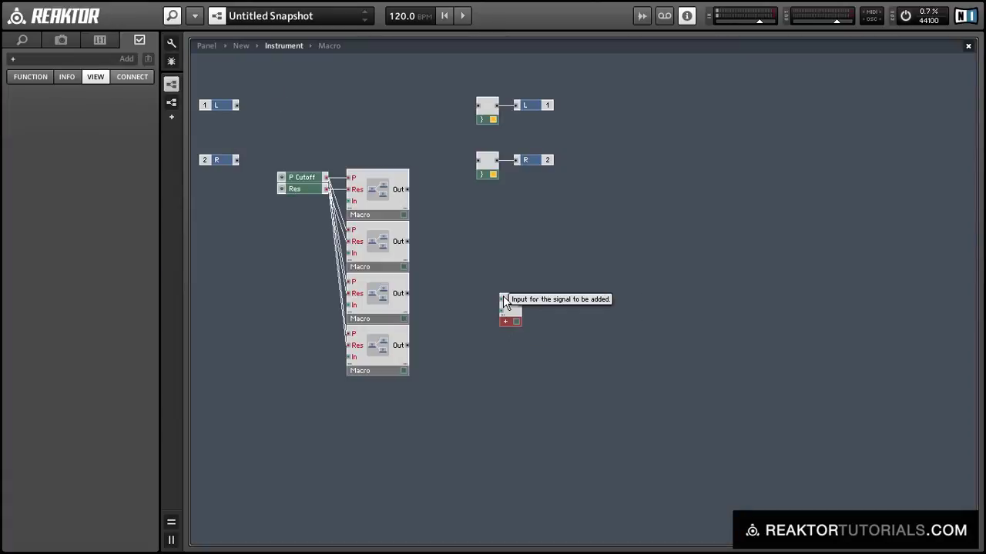
{"action": "left_click_drag", "start_coordinate": [501, 298], "coordinate": [406, 189]}
{"action": "left_click_drag", "start_coordinate": [402, 242], "coordinate": [502, 310]}
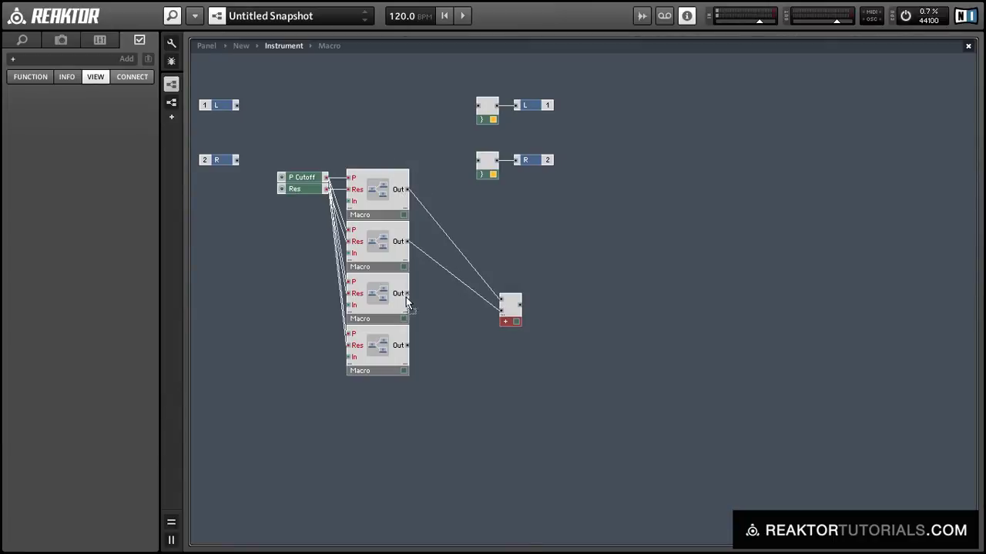
{"action": "left_click_drag", "start_coordinate": [406, 298], "coordinate": [503, 321]}
{"action": "left_click_drag", "start_coordinate": [406, 345], "coordinate": [487, 152]}
{"action": "left_click_drag", "start_coordinate": [481, 166], "coordinate": [478, 161]}
{"action": "left_click", "coordinate": [381, 106]}
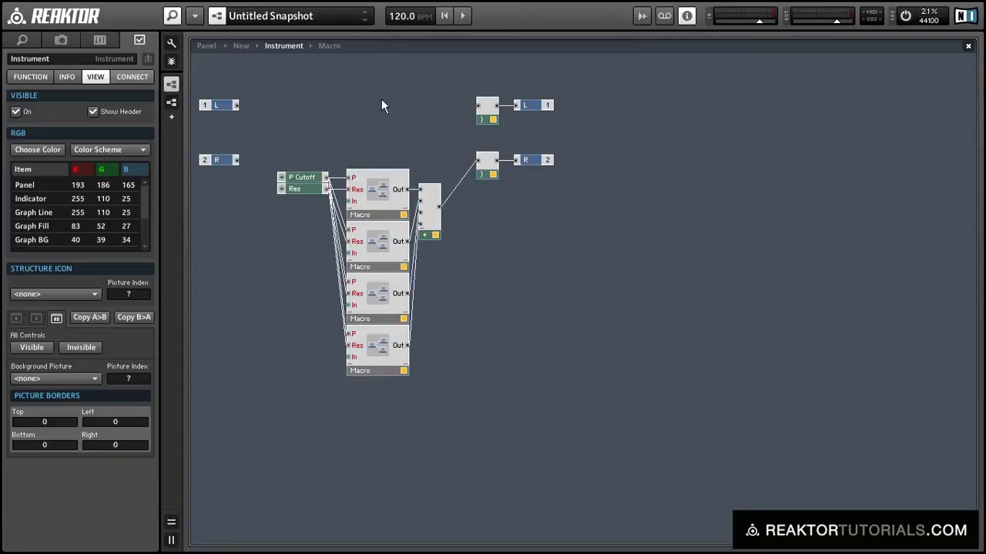
{"action": "left_click", "coordinate": [203, 47]}
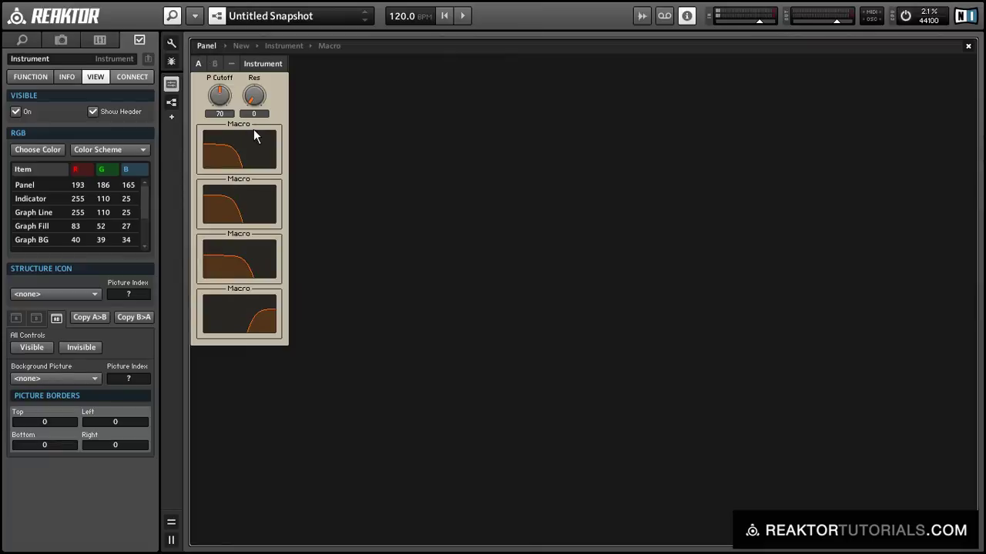
Sweep P Cutoff up and back, leaving it at 65 with Res 0.5433, then return to structure
{"action": "left_click_drag", "start_coordinate": [227, 100], "coordinate": [242, 50]}
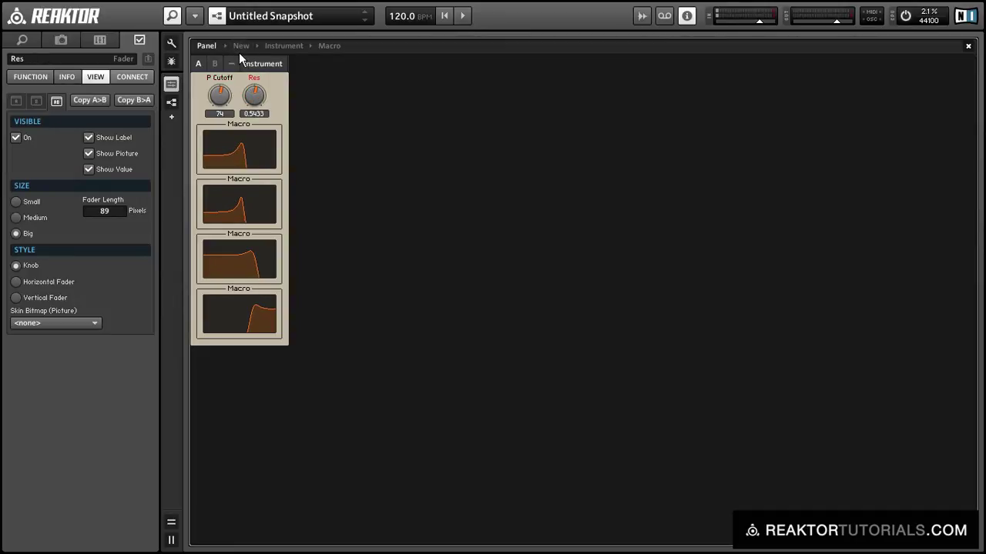
{"action": "mouse_move", "coordinate": [216, 99]}
{"action": "left_mouse_down"}
{"action": "mouse_move", "coordinate": [210, 115]}
{"action": "mouse_move", "coordinate": [203, 95]}
{"action": "mouse_move", "coordinate": [205, 111]}
{"action": "left_mouse_up"}
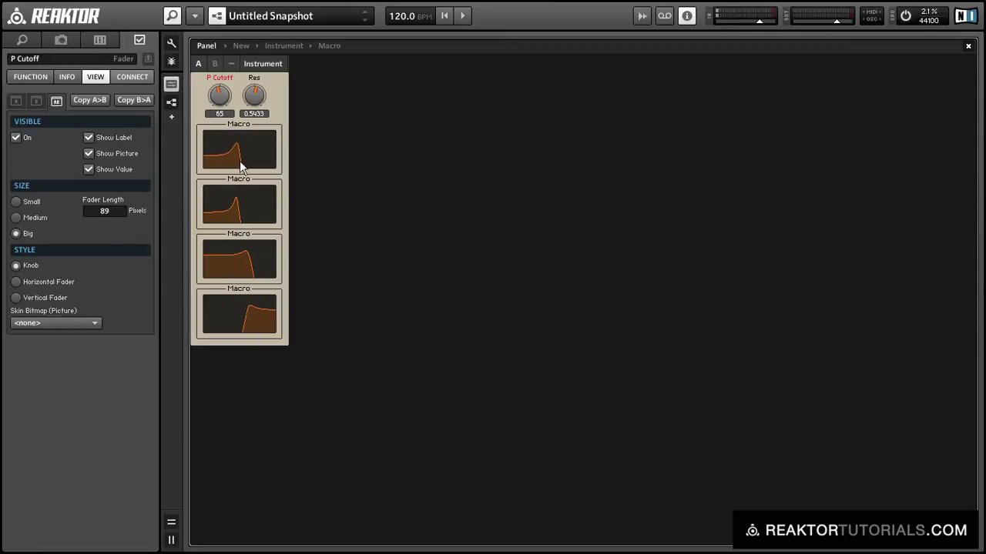
{"action": "left_click", "coordinate": [293, 203]}
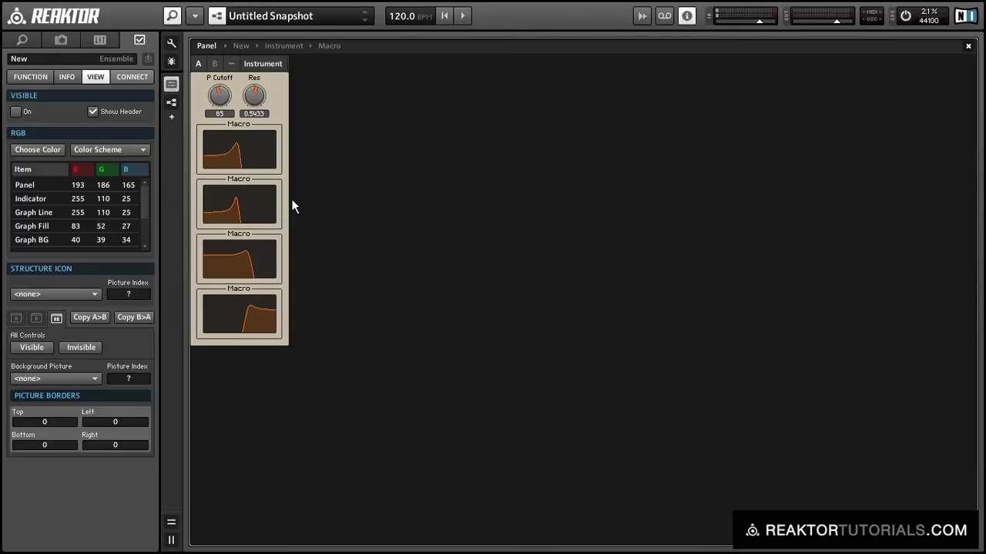
{"action": "key", "text": "F6"}
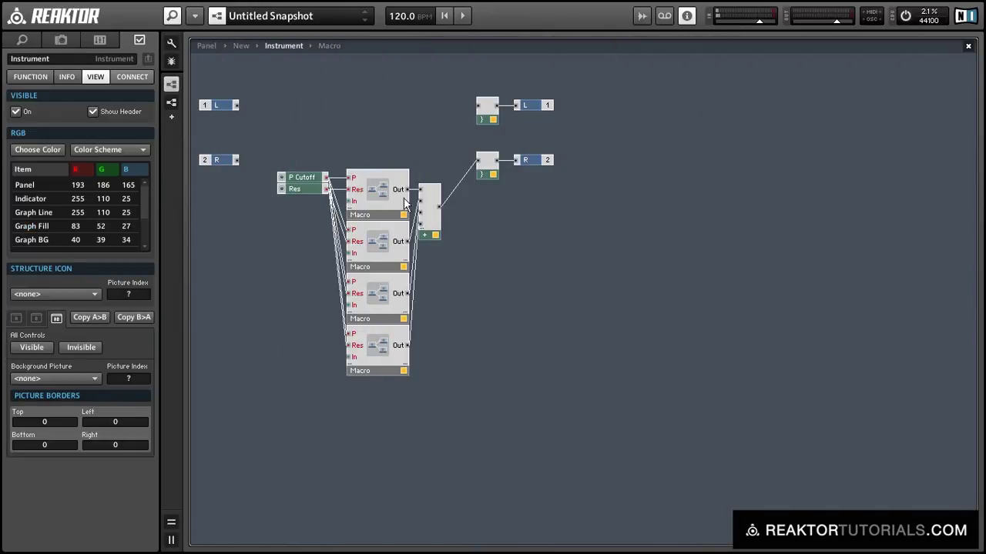
Delete the + summing module and insert a Built-In Panel Stacked Macro
{"action": "left_click", "coordinate": [436, 234]}
{"action": "key", "text": "Delete"}
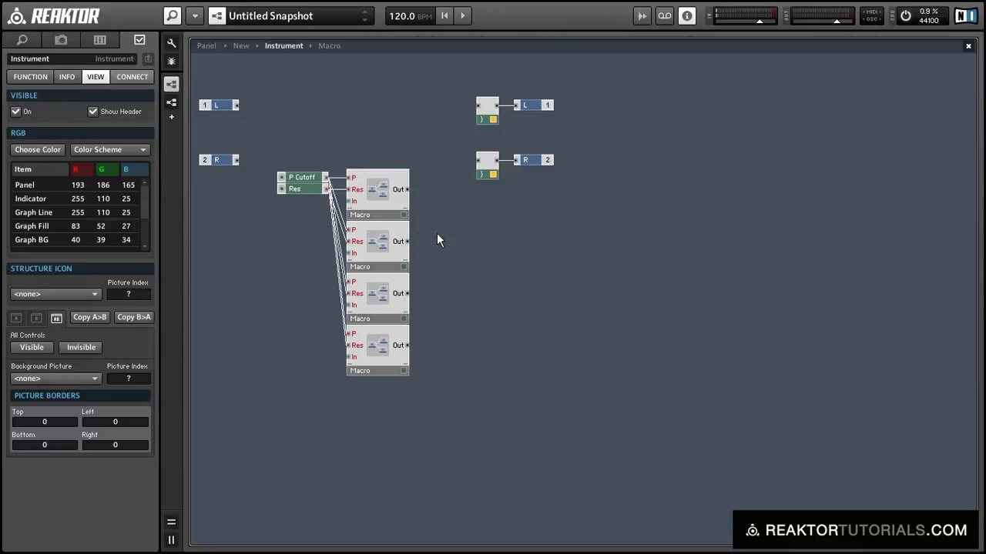
{"action": "right_click", "coordinate": [475, 281]}
{"action": "mouse_move", "coordinate": [523, 289]}
{"action": "mouse_move", "coordinate": [630, 288]}
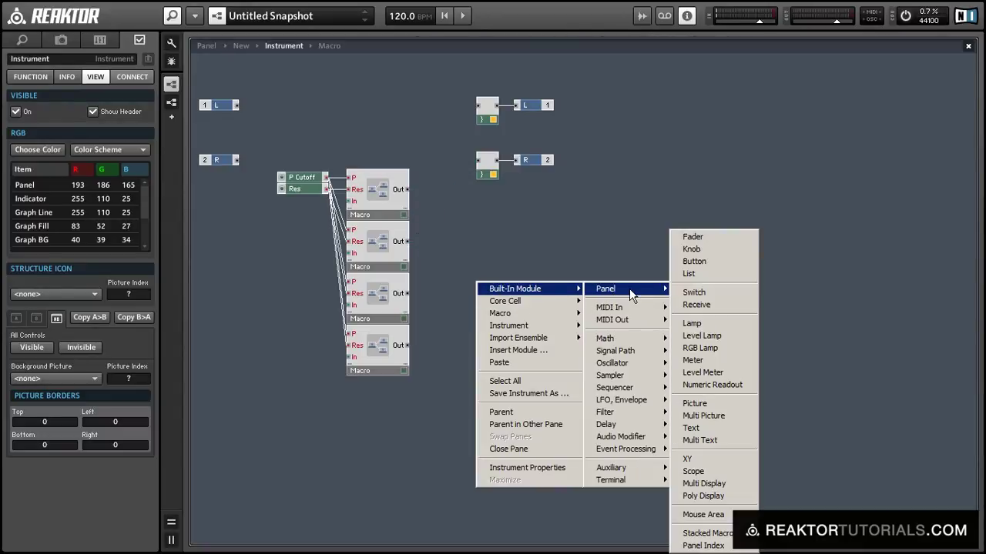
{"action": "left_click", "coordinate": [705, 533]}
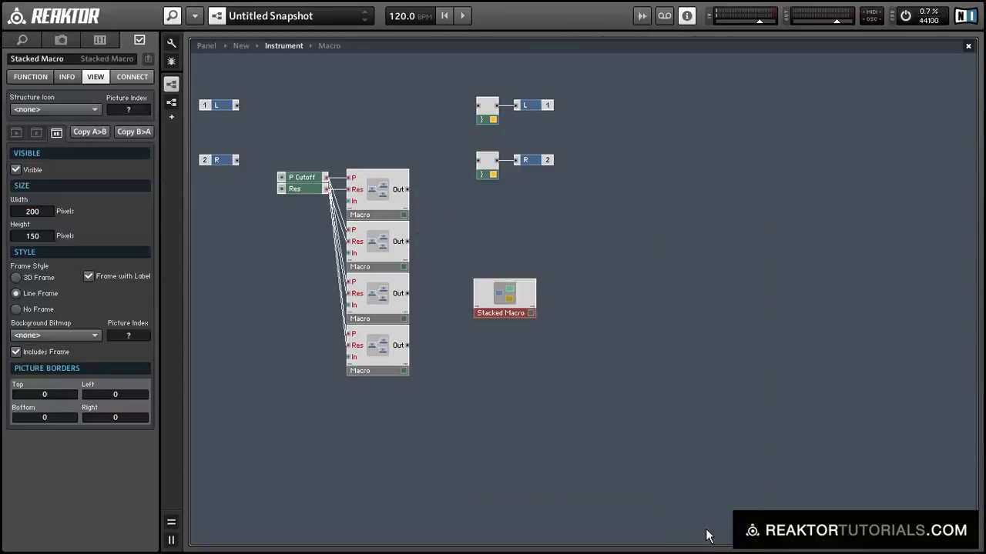
Move the Stacked Macro beside the four filter Macros, then select and cut all four Macros
{"action": "left_click", "coordinate": [467, 362]}
{"action": "left_click_drag", "start_coordinate": [502, 311], "coordinate": [481, 277]}
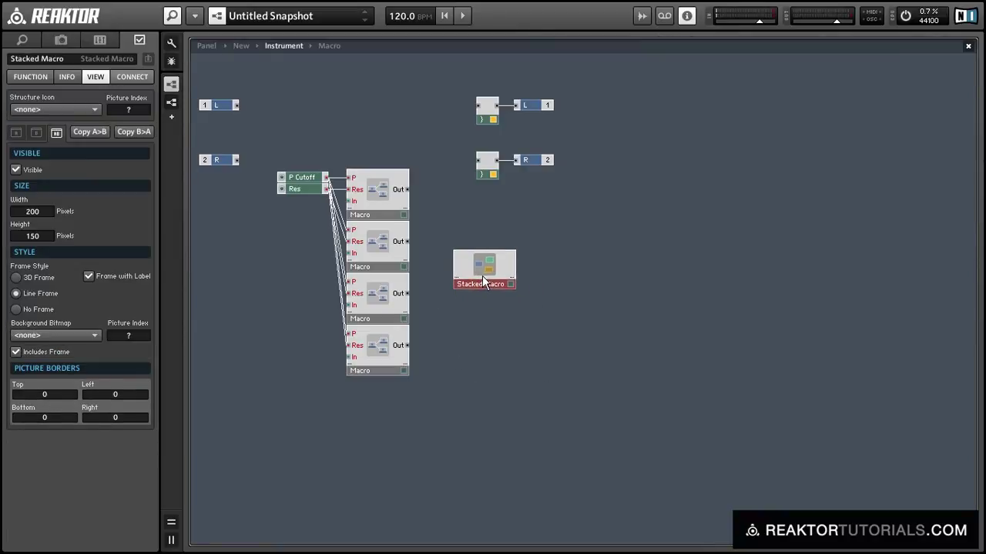
{"action": "left_click_drag", "start_coordinate": [371, 107], "coordinate": [379, 371]}
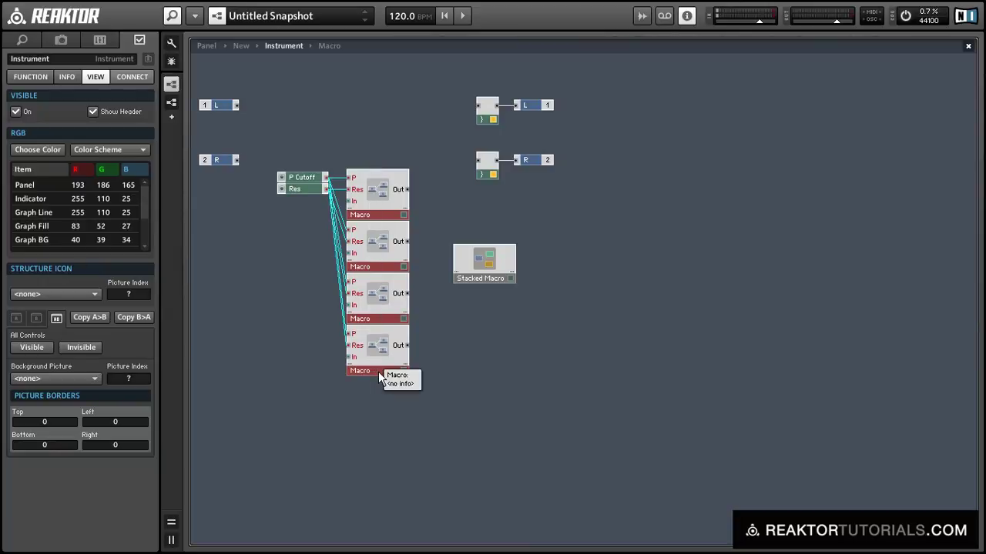
{"action": "left_click", "coordinate": [483, 341]}
{"action": "left_click_drag", "start_coordinate": [483, 269], "coordinate": [472, 246]}
{"action": "left_click_drag", "start_coordinate": [389, 90], "coordinate": [387, 350]}
{"action": "key", "text": "ctrl+x"}
Paste the four Macros inside the Stacked Macro and centre them
{"action": "double_click", "coordinate": [474, 241]}
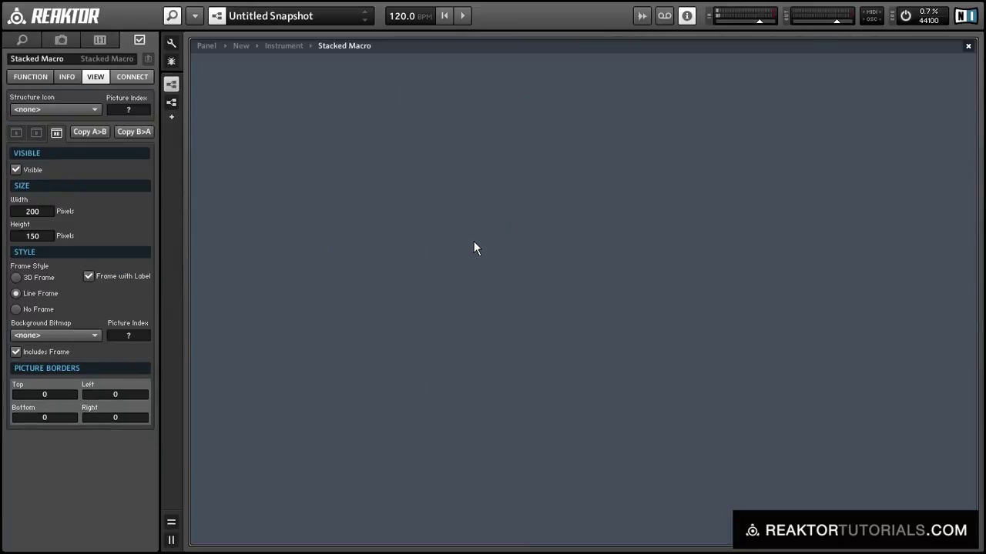
{"action": "key", "text": "ctrl+v"}
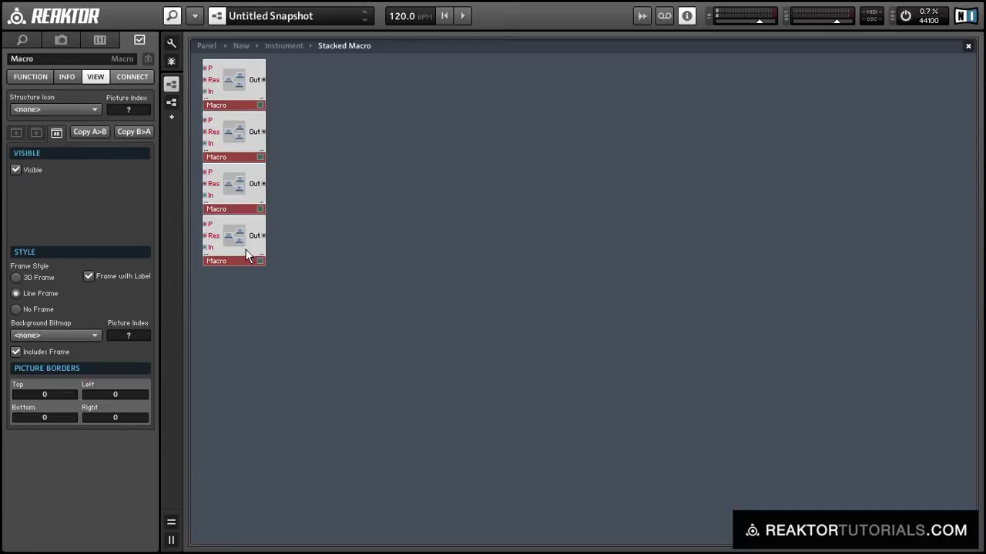
{"action": "left_click_drag", "start_coordinate": [247, 257], "coordinate": [495, 360]}
{"action": "left_click", "coordinate": [427, 226]}
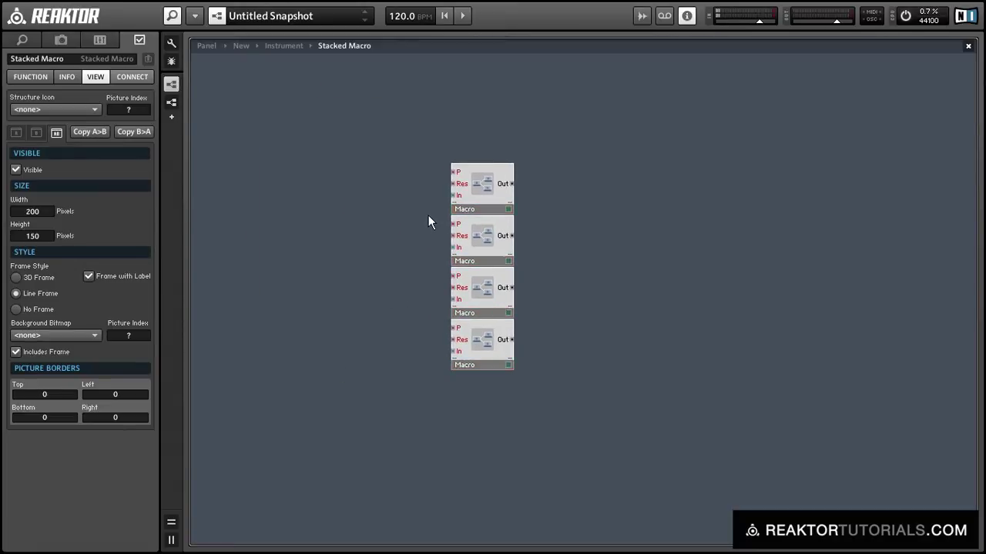
Add a Terminal In Port module named P
{"action": "right_click", "coordinate": [430, 92]}
{"action": "mouse_move", "coordinate": [440, 101]}
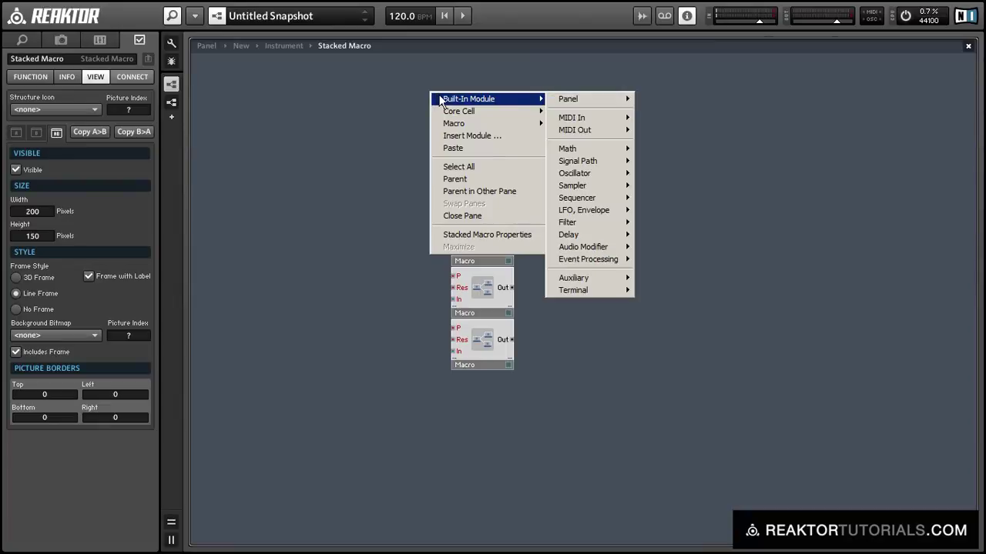
{"action": "right_click", "coordinate": [359, 110]}
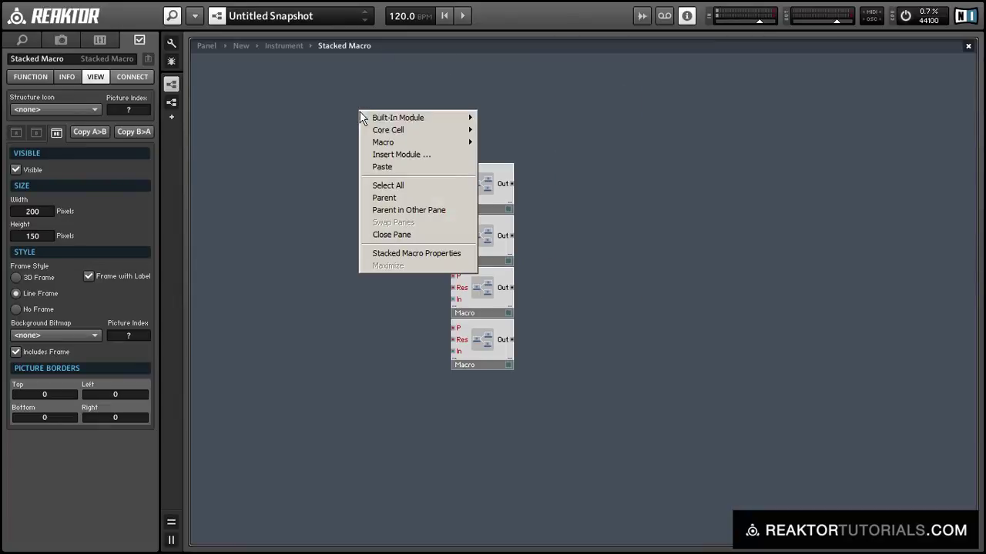
{"action": "mouse_move", "coordinate": [398, 117]}
{"action": "mouse_move", "coordinate": [518, 309]}
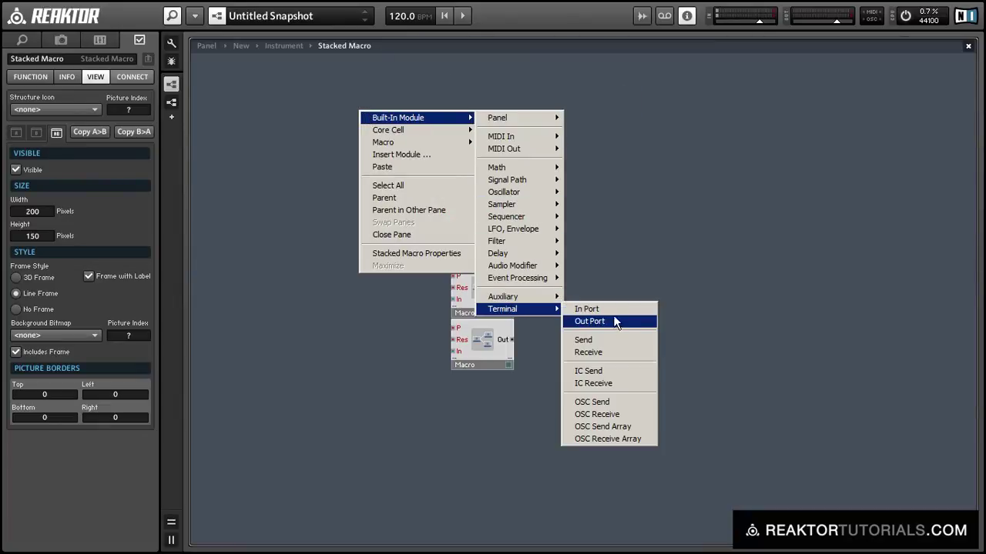
{"action": "left_click", "coordinate": [593, 309]}
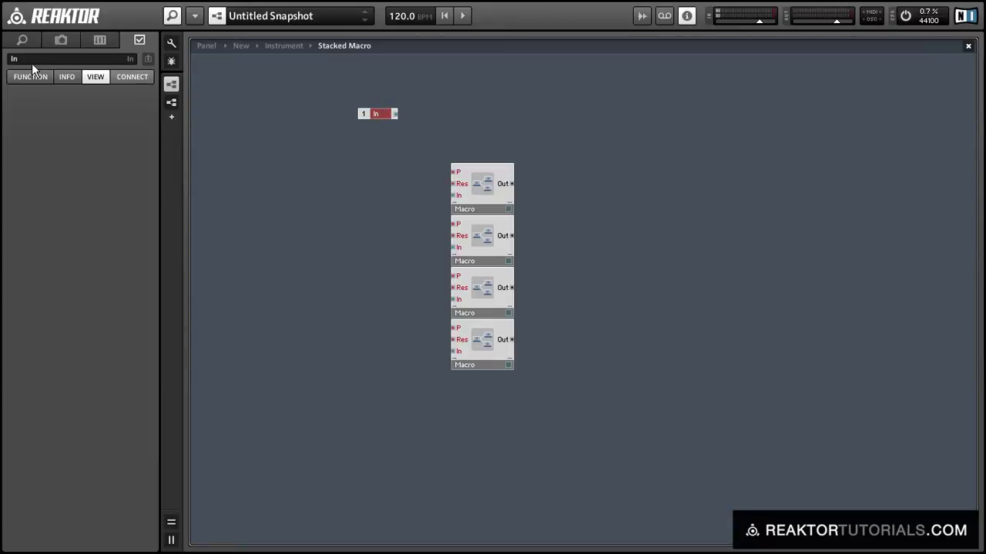
{"action": "left_click_drag", "start_coordinate": [32, 61], "coordinate": [2, 66]}
{"action": "type", "text": "P"}
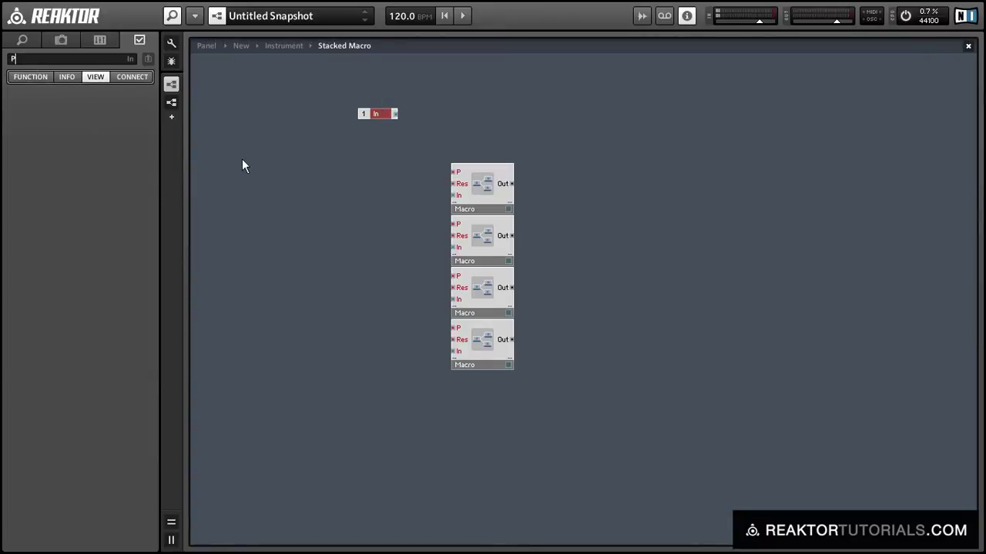
{"action": "left_click", "coordinate": [308, 142]}
Duplicate the P port to make Res and In ports stacked below it
{"action": "left_click", "coordinate": [363, 115]}
{"action": "left_click_drag", "start_coordinate": [366, 114], "coordinate": [370, 131]}
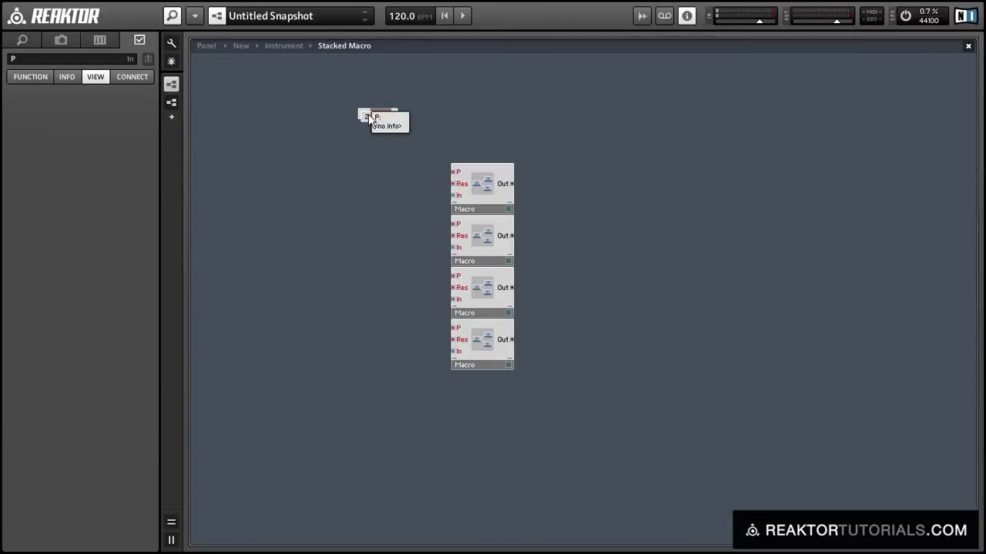
{"action": "double_click", "coordinate": [36, 59]}
{"action": "type", "text": "Res"}
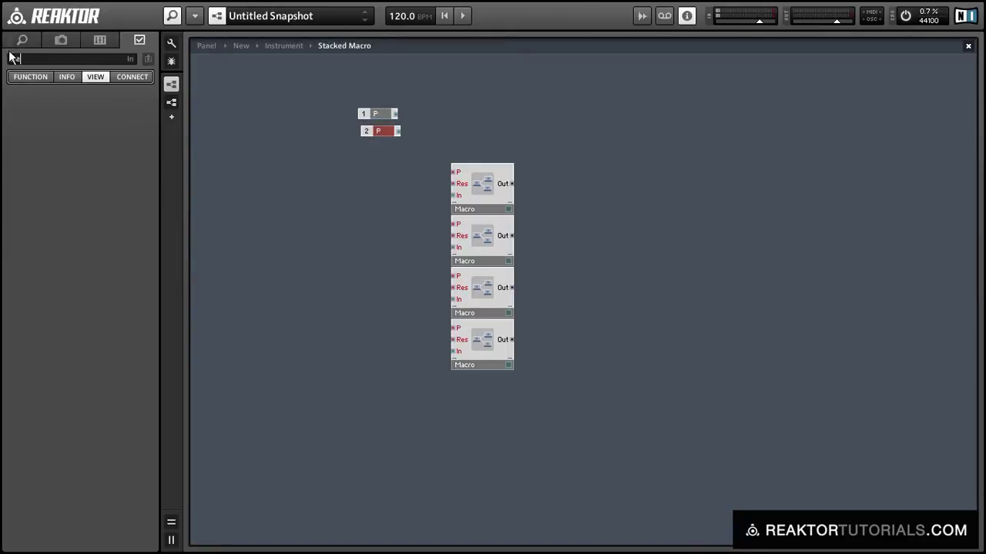
{"action": "left_click", "coordinate": [280, 164]}
{"action": "left_click", "coordinate": [379, 132]}
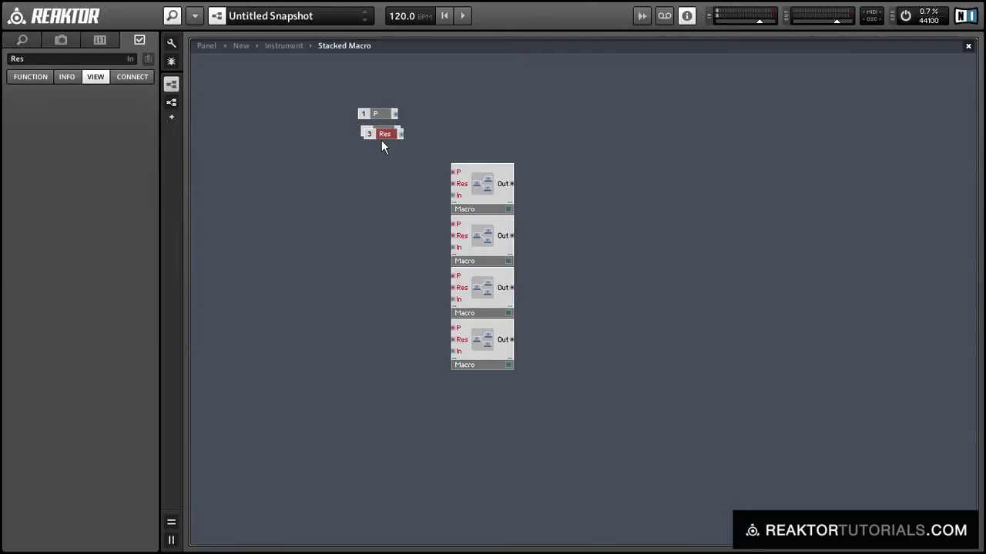
{"action": "double_click", "coordinate": [4, 57]}
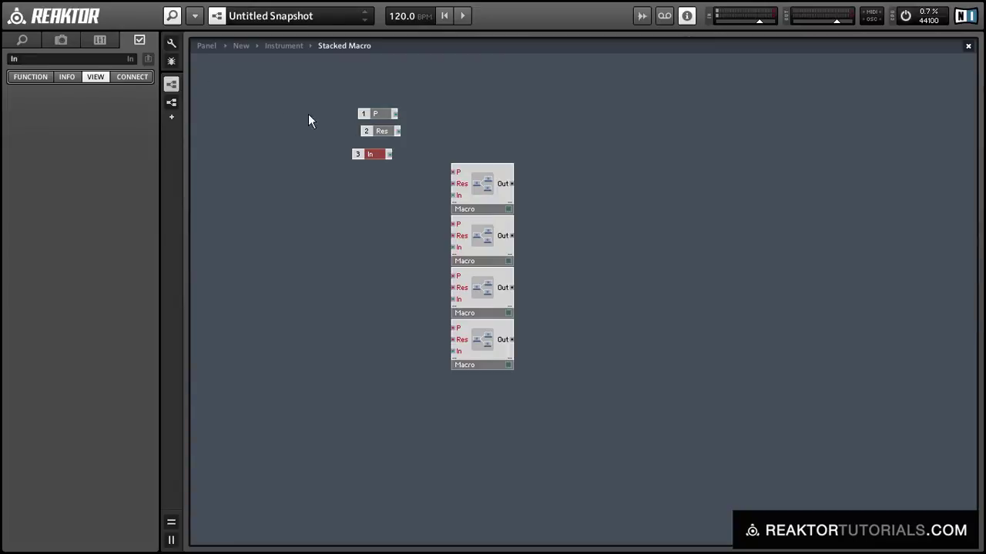
{"action": "mouse_move", "coordinate": [366, 132]}
{"action": "left_mouse_down"}
{"action": "mouse_move", "coordinate": [359, 150]}
{"action": "mouse_move", "coordinate": [372, 134]}
{"action": "left_mouse_up"}
Place the P, Res and In ports beside the Macros and wire them to the second and third Macros
{"action": "left_click_drag", "start_coordinate": [302, 114], "coordinate": [454, 224]}
{"action": "left_click", "coordinate": [417, 198]}
{"action": "left_click_drag", "start_coordinate": [422, 183], "coordinate": [454, 235]}
{"action": "left_click_drag", "start_coordinate": [420, 194], "coordinate": [453, 247]}
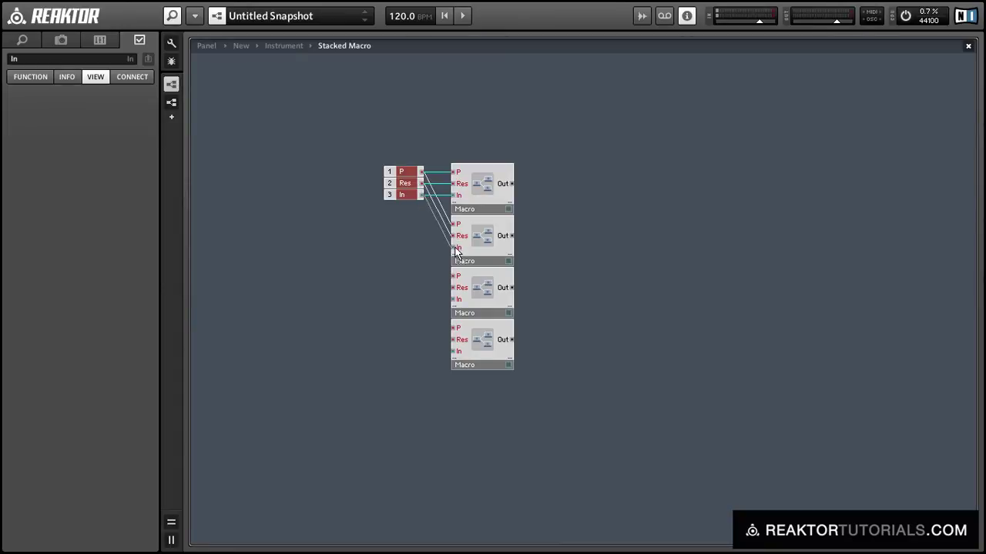
{"action": "left_click_drag", "start_coordinate": [421, 172], "coordinate": [458, 283]}
{"action": "left_click_drag", "start_coordinate": [421, 184], "coordinate": [453, 301]}
{"action": "left_click_drag", "start_coordinate": [420, 195], "coordinate": [454, 300]}
Shift the port block down-left and wire Res and In to the fourth Macro
{"action": "left_click_drag", "start_coordinate": [334, 151], "coordinate": [453, 328]}
{"action": "left_click", "coordinate": [354, 270]}
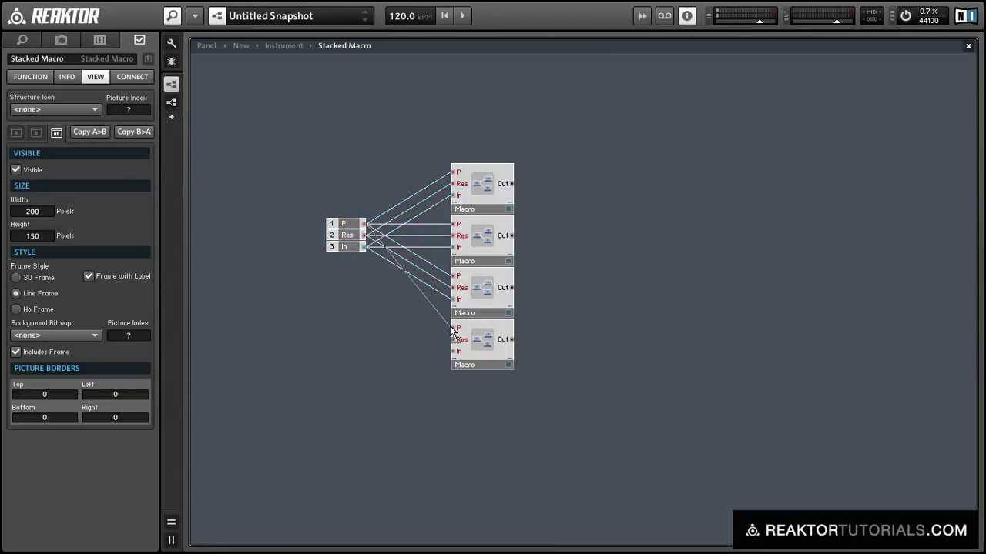
{"action": "left_click_drag", "start_coordinate": [364, 235], "coordinate": [452, 339]}
{"action": "left_click_drag", "start_coordinate": [362, 247], "coordinate": [453, 351]}
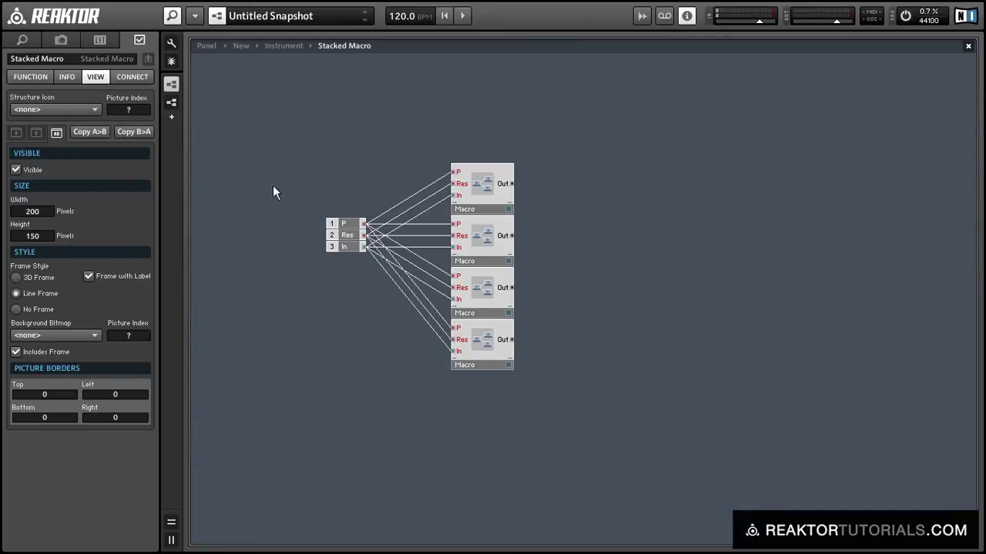
Insert a Switch beside the top Macro and wire the Macro outputs into it
{"action": "double_click", "coordinate": [710, 221]}
{"action": "type", "text": "switch"}
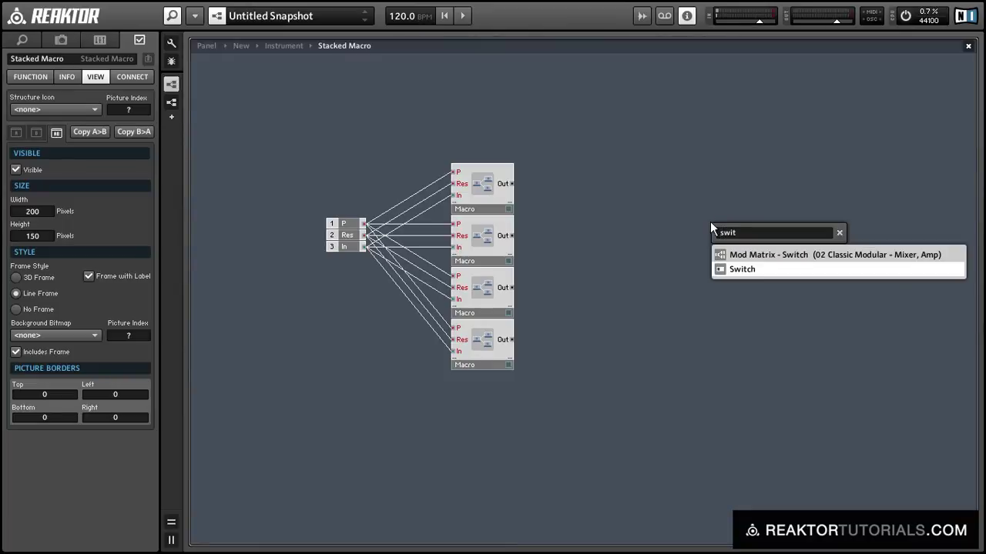
{"action": "key", "text": "Return"}
{"action": "left_click", "coordinate": [692, 210]}
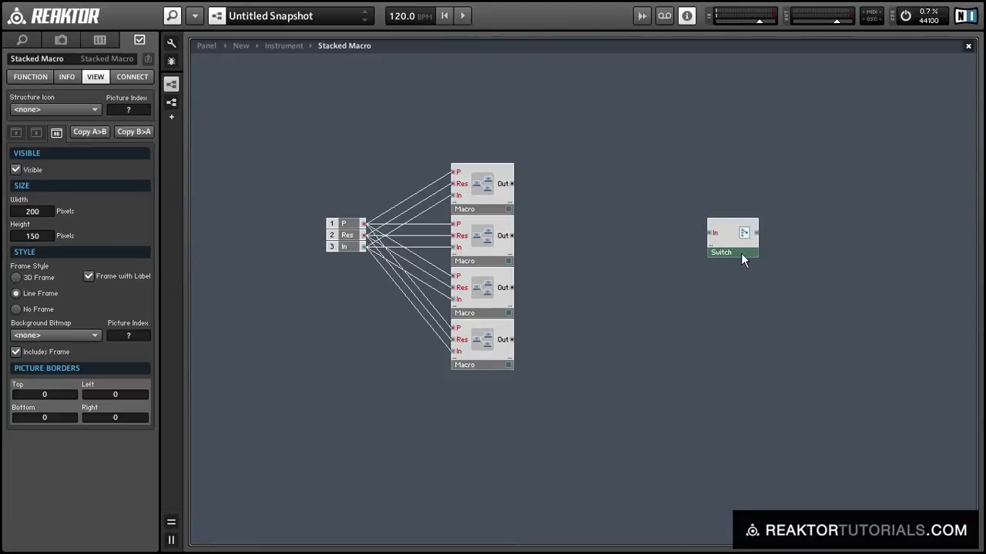
{"action": "left_click_drag", "start_coordinate": [741, 253], "coordinate": [562, 202]}
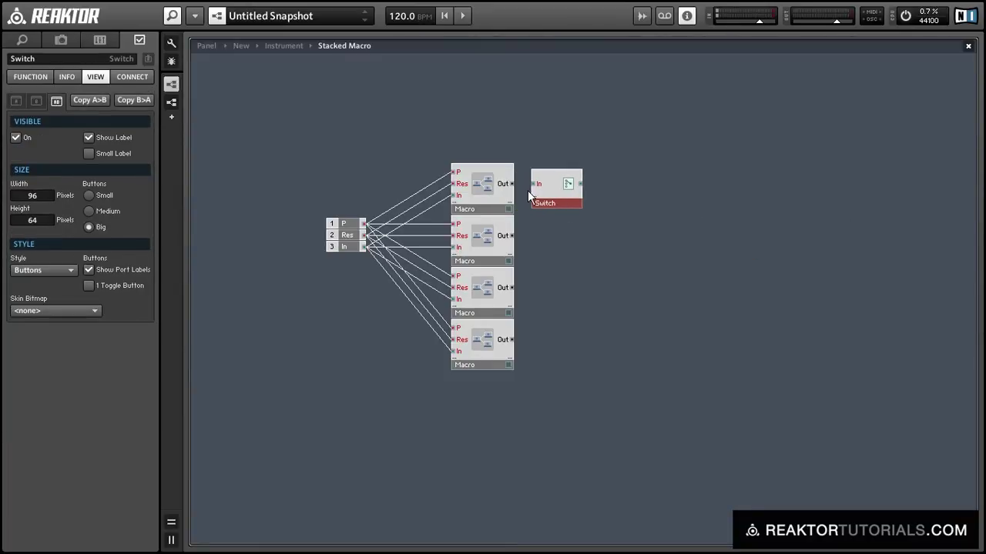
{"action": "left_click_drag", "start_coordinate": [509, 184], "coordinate": [536, 184]}
{"action": "left_click", "coordinate": [528, 243]}
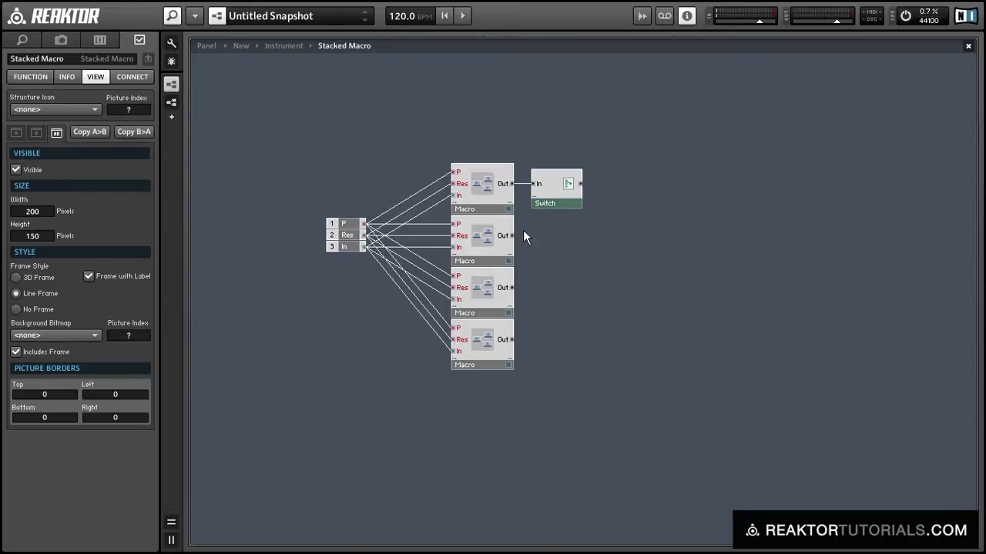
{"action": "left_click_drag", "start_coordinate": [512, 236], "coordinate": [539, 203]}
{"action": "left_click_drag", "start_coordinate": [511, 339], "coordinate": [569, 265]}
{"action": "left_click", "coordinate": [657, 266]}
Insert an Out port next to the Switch and connect the Switch output to it
{"action": "double_click", "coordinate": [657, 265]}
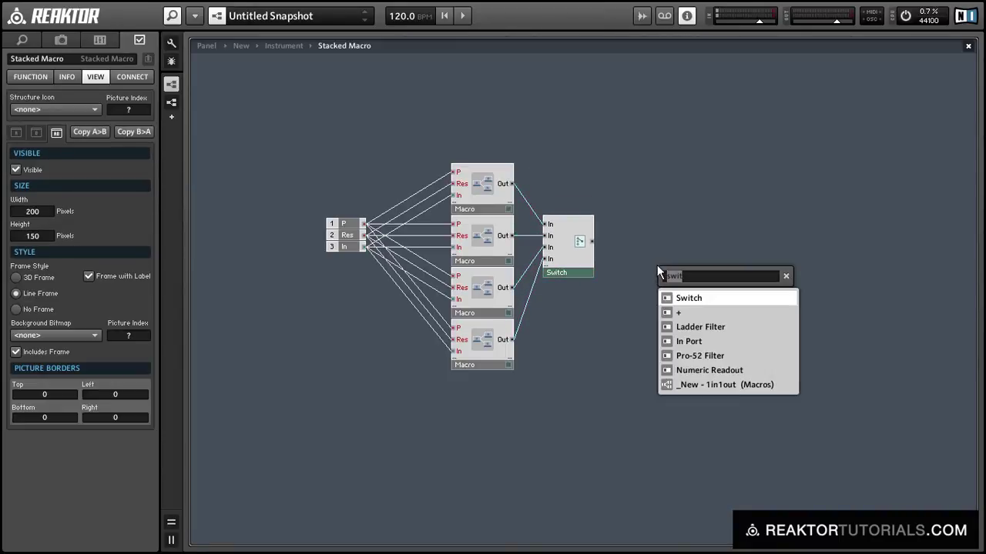
{"action": "type", "text": "out"}
{"action": "key", "text": "Return"}
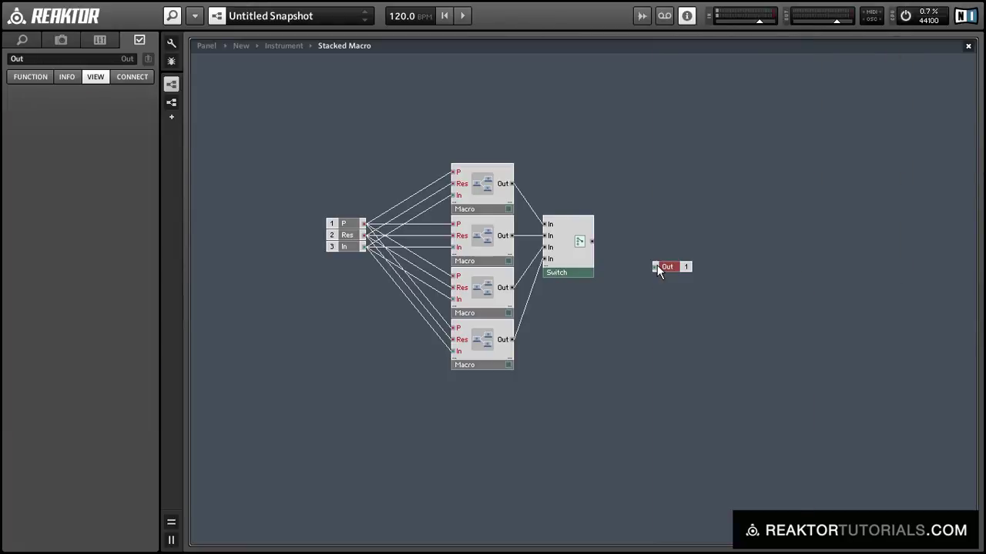
{"action": "left_click_drag", "start_coordinate": [655, 266], "coordinate": [595, 245]}
{"action": "left_click_drag", "start_coordinate": [675, 264], "coordinate": [643, 243]}
{"action": "left_click", "coordinate": [634, 271]}
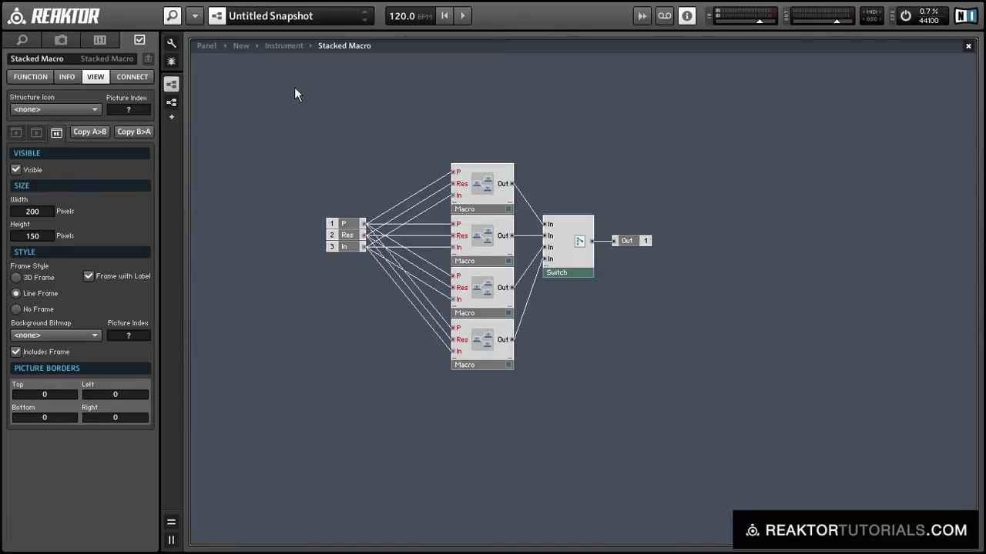
Add a Panel Index module and place it above the first Macro
{"action": "right_click", "coordinate": [361, 101]}
{"action": "mouse_move", "coordinate": [408, 108]}
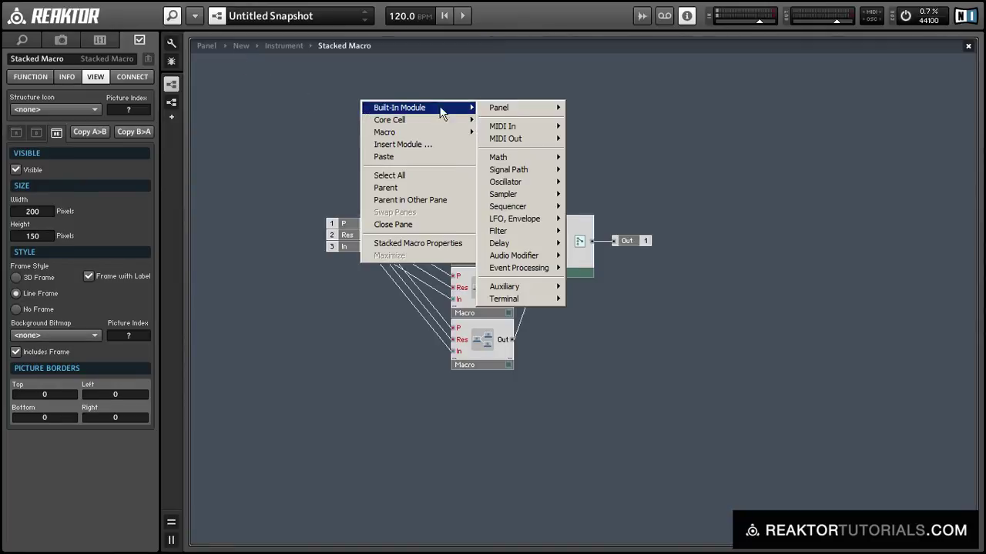
{"action": "mouse_move", "coordinate": [539, 108]}
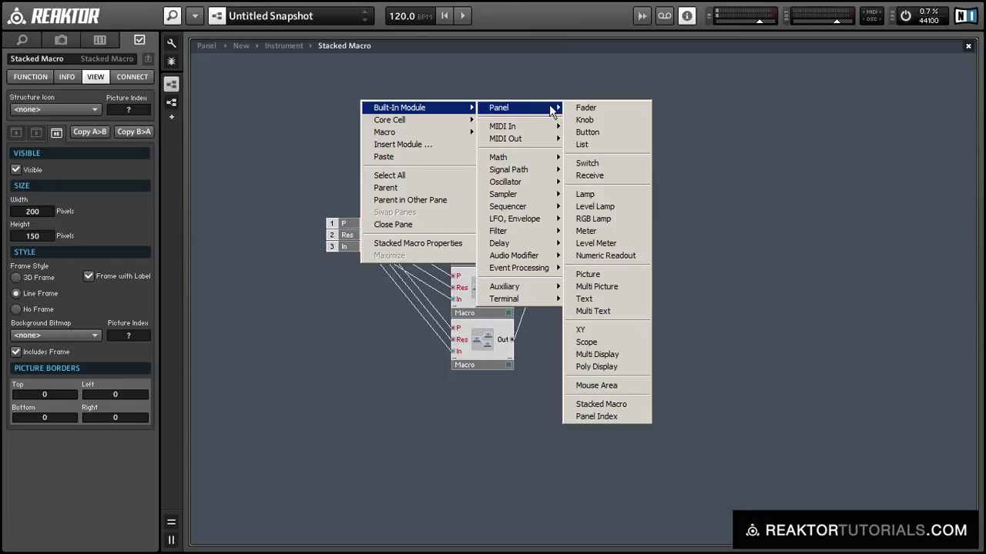
{"action": "left_click", "coordinate": [627, 417]}
{"action": "left_click", "coordinate": [570, 405]}
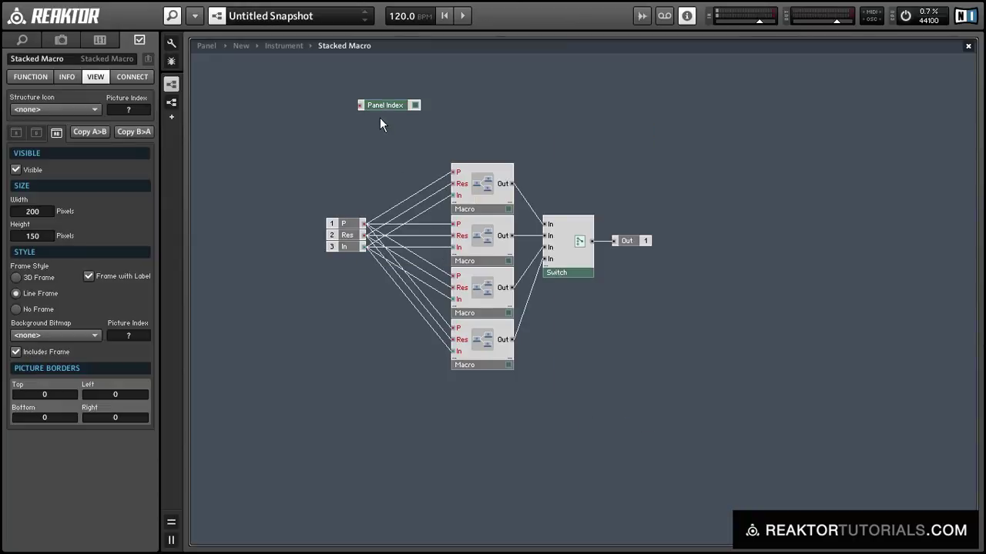
{"action": "left_click_drag", "start_coordinate": [380, 105], "coordinate": [474, 164]}
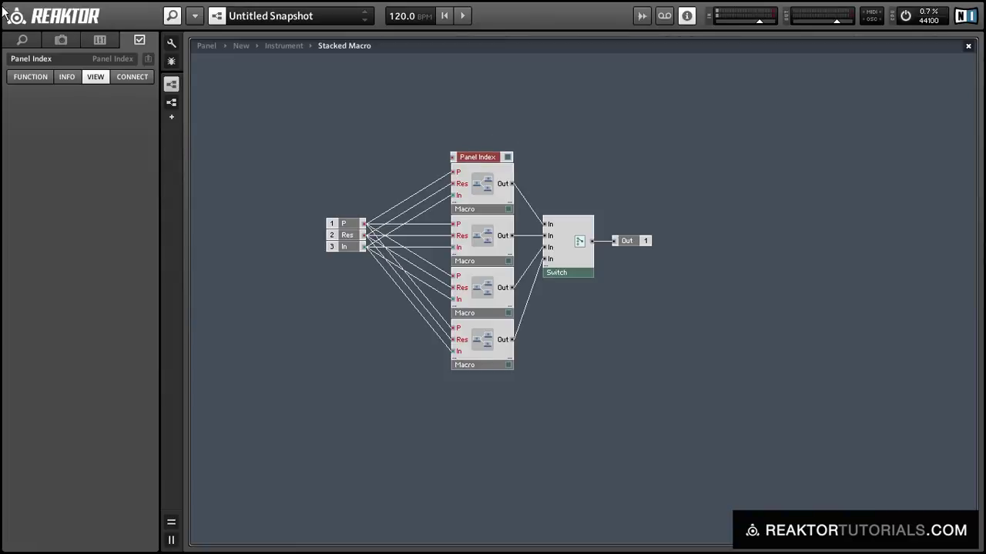
Enable Always Active in the Panel Index function settings and open the Built-In Panel module list
{"action": "left_click", "coordinate": [41, 80]}
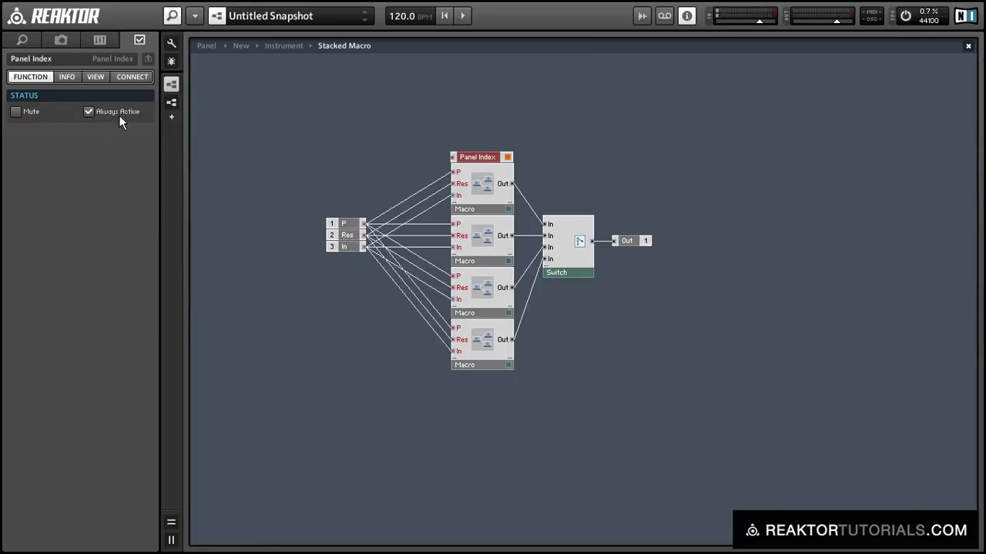
{"action": "left_click", "coordinate": [224, 104]}
{"action": "left_click", "coordinate": [475, 160]}
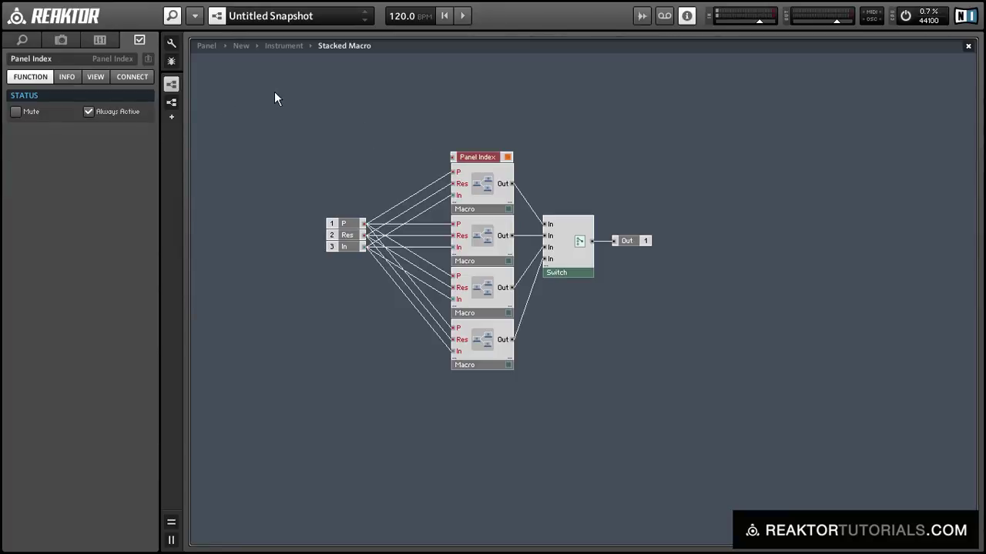
{"action": "right_click", "coordinate": [275, 95]}
{"action": "mouse_move", "coordinate": [323, 99]}
{"action": "mouse_move", "coordinate": [420, 102]}
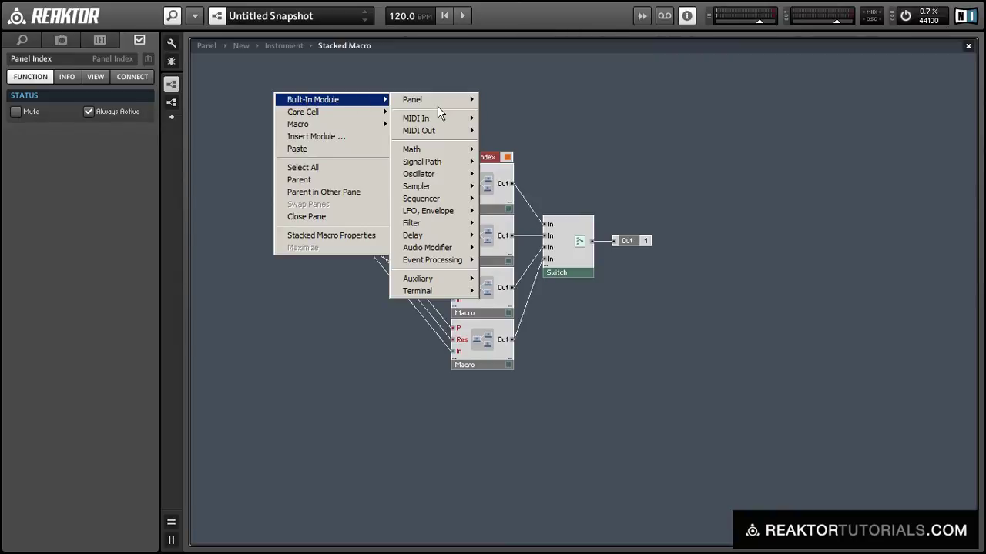
Add a List control and wire its output into the Panel Index
{"action": "left_click", "coordinate": [518, 136]}
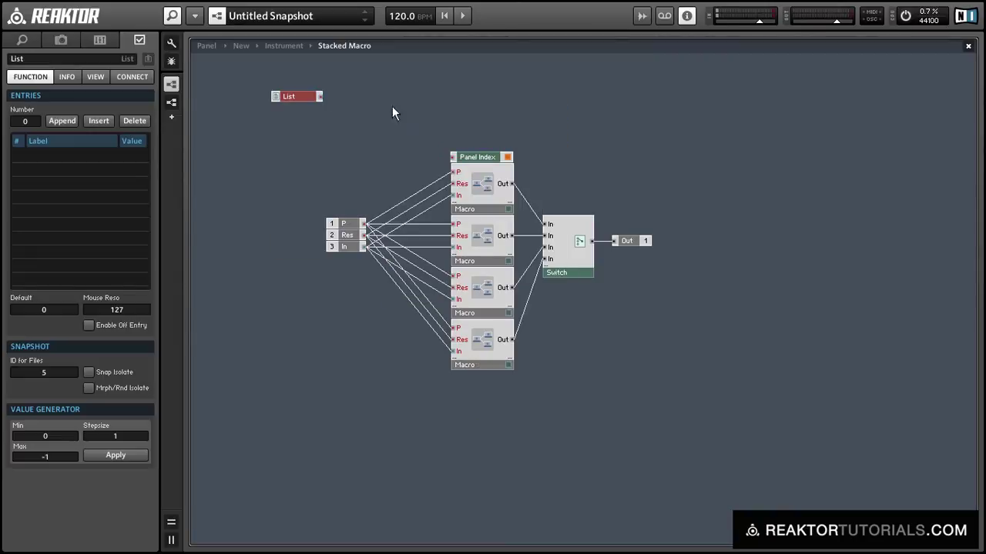
{"action": "left_click_drag", "start_coordinate": [323, 96], "coordinate": [453, 157]}
{"action": "left_click_drag", "start_coordinate": [289, 101], "coordinate": [342, 160]}
{"action": "left_click", "coordinate": [265, 170]}
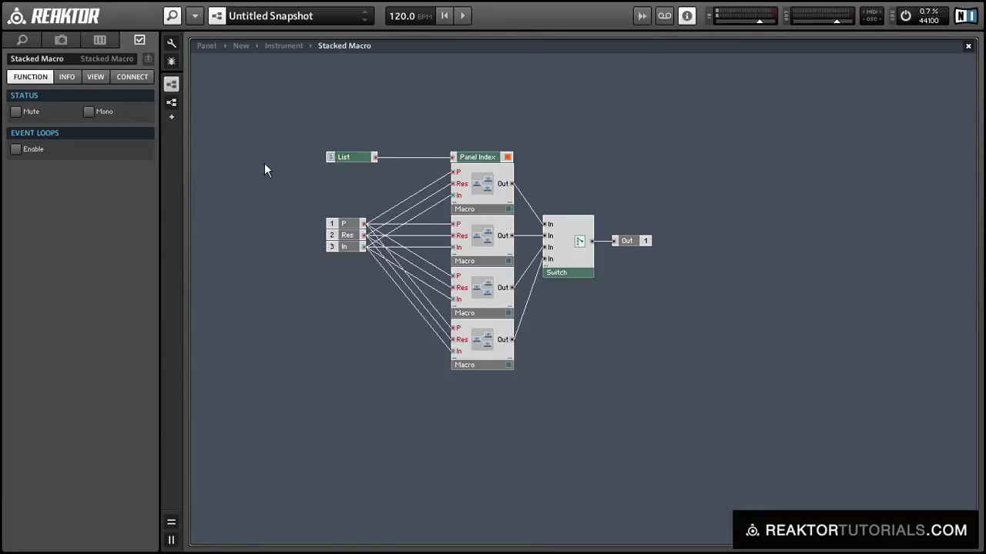
Append four entries to the List
{"action": "left_click", "coordinate": [344, 160]}
{"action": "left_click", "coordinate": [75, 122]}
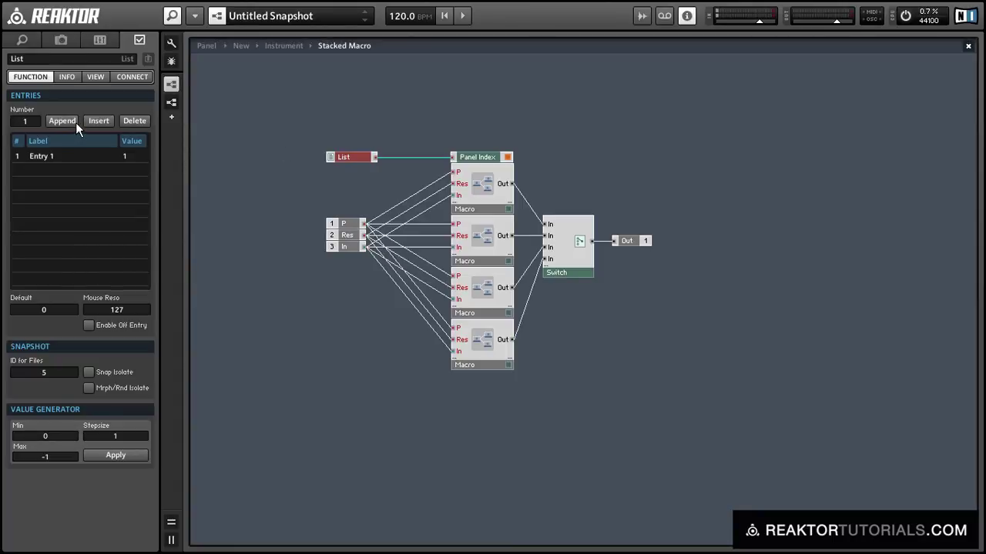
{"action": "left_click", "coordinate": [76, 123]}
{"action": "left_click", "coordinate": [75, 123]}
{"action": "left_click", "coordinate": [75, 123]}
Rename the List entries to Pro 52, Ladder, 4P LP and 4P HP
{"action": "left_click", "coordinate": [63, 158]}
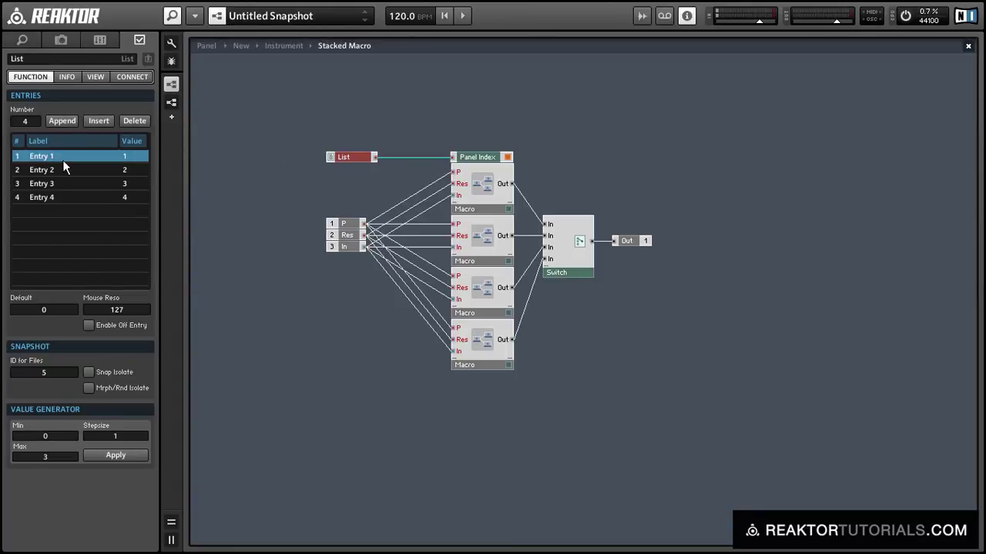
{"action": "type", "text": "Pro 52"}
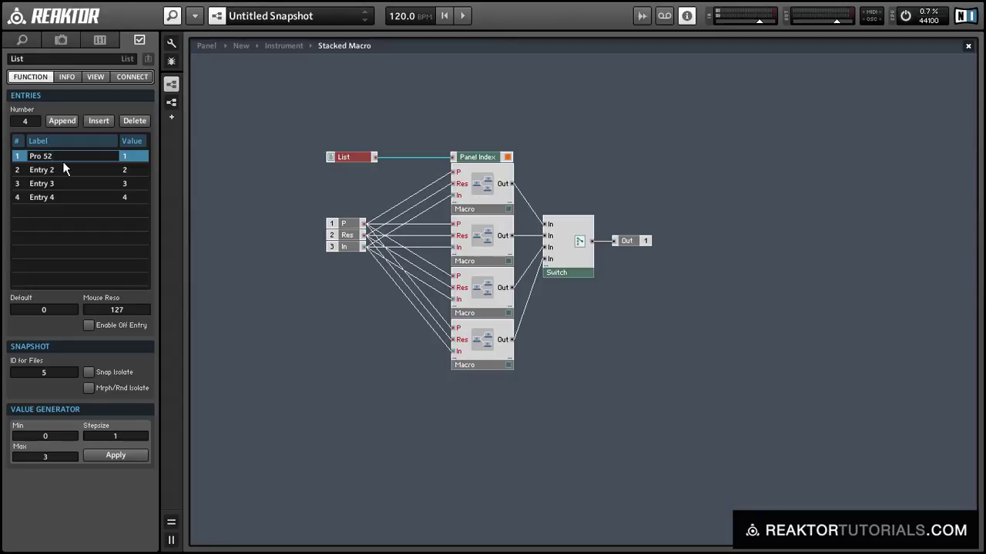
{"action": "key", "text": "Return"}
{"action": "left_click", "coordinate": [63, 170]}
{"action": "type", "text": "Ladder"}
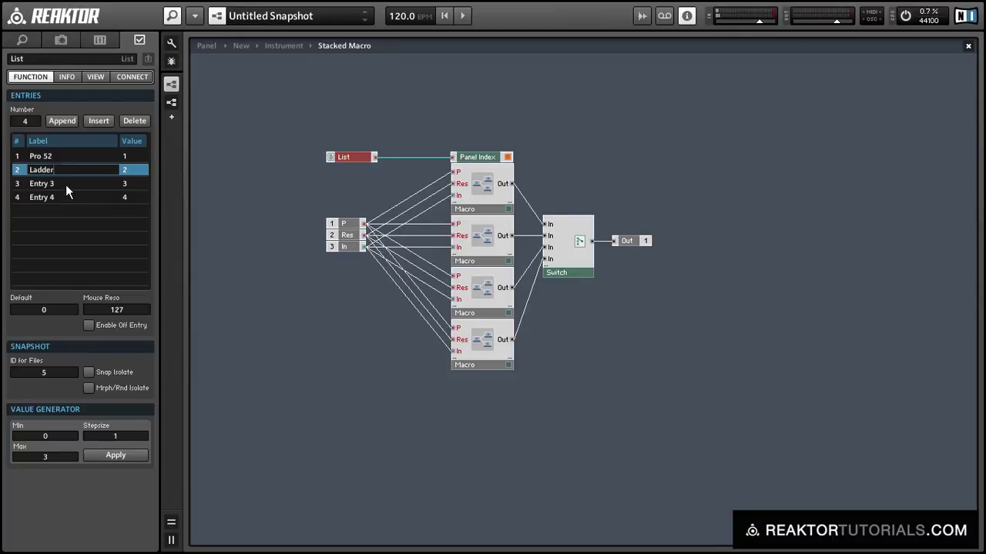
{"action": "left_click", "coordinate": [66, 184]}
{"action": "type", "text": "4P LP"}
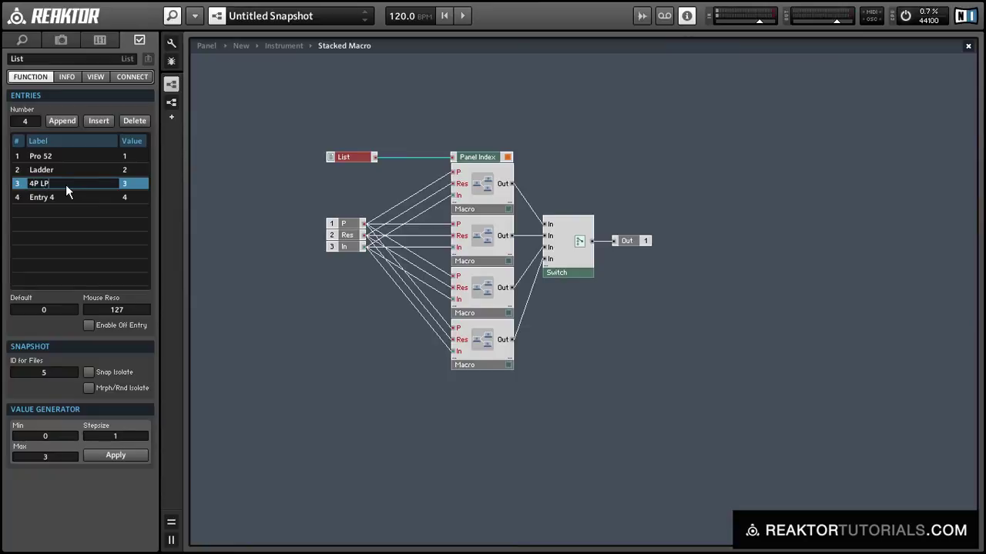
{"action": "left_click", "coordinate": [67, 197]}
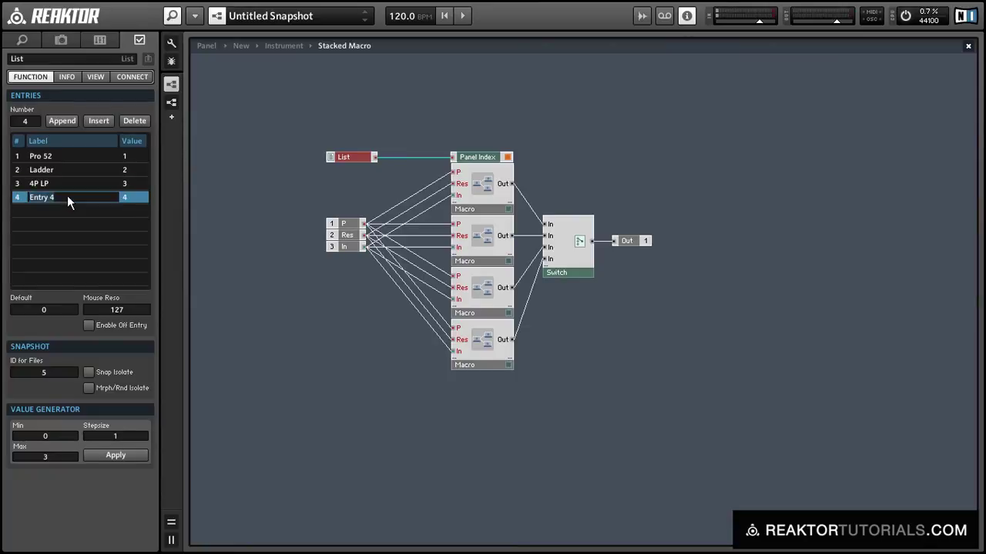
{"action": "type", "text": "4P HP"}
{"action": "key", "text": "Return"}
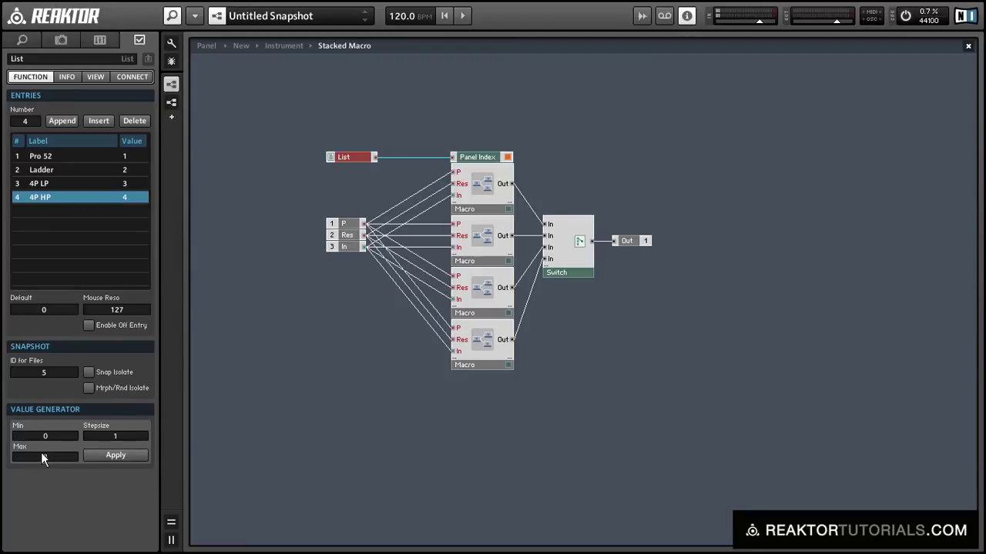
Set the List's Max to 3, apply, and connect the List internally to the Switch
{"action": "type", "text": "3"}
{"action": "left_click", "coordinate": [112, 453]}
{"action": "left_click", "coordinate": [131, 82]}
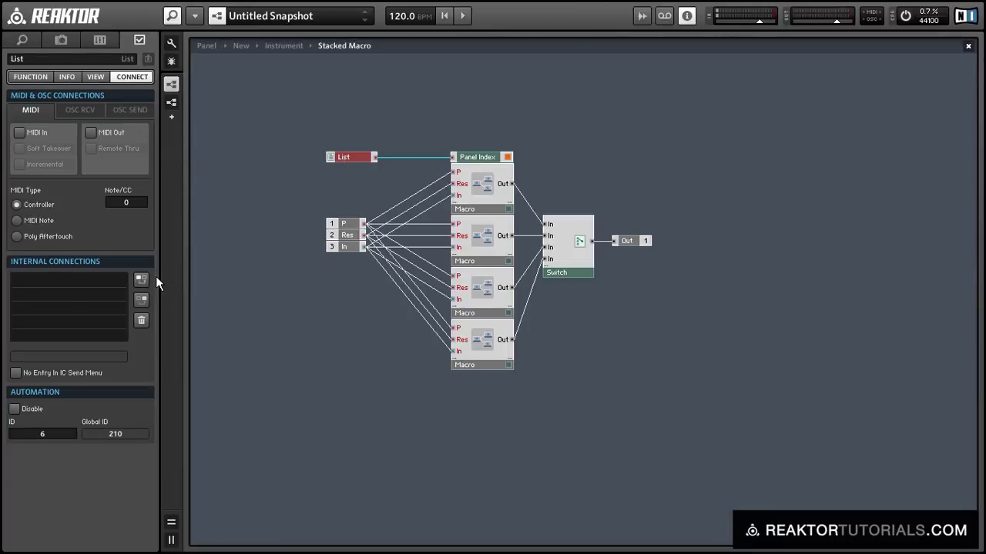
{"action": "left_click_drag", "start_coordinate": [141, 282], "coordinate": [581, 267]}
{"action": "left_click", "coordinate": [562, 282]}
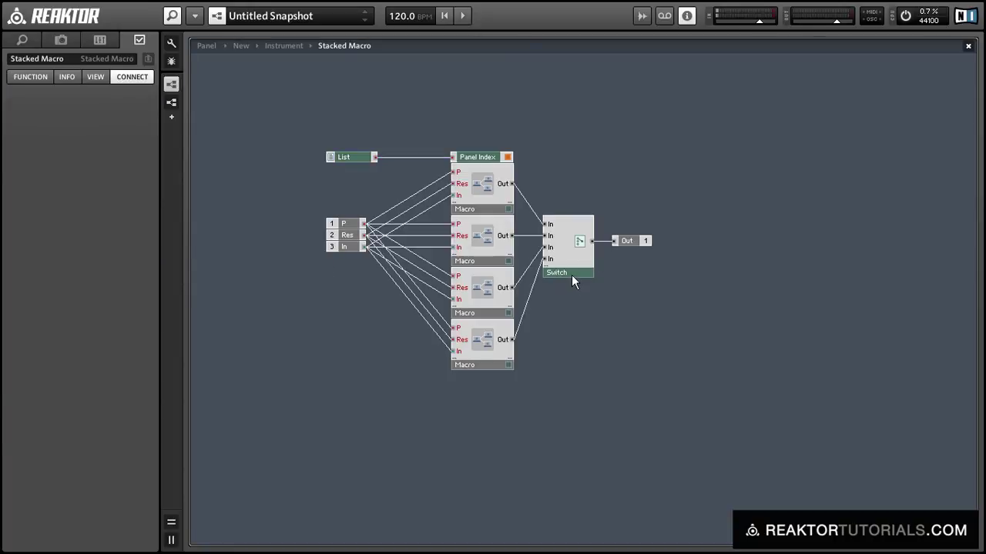
{"action": "left_click", "coordinate": [570, 275]}
{"action": "left_click", "coordinate": [142, 302]}
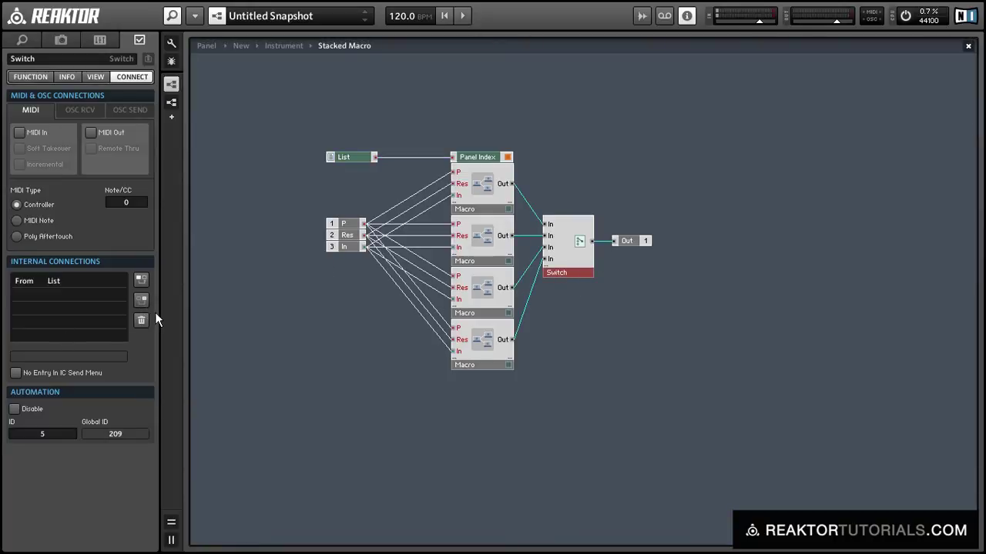
At Instrument level, wire P Cutoff and Res into the Stacked Macro and its output to L
{"action": "double_click", "coordinate": [297, 354]}
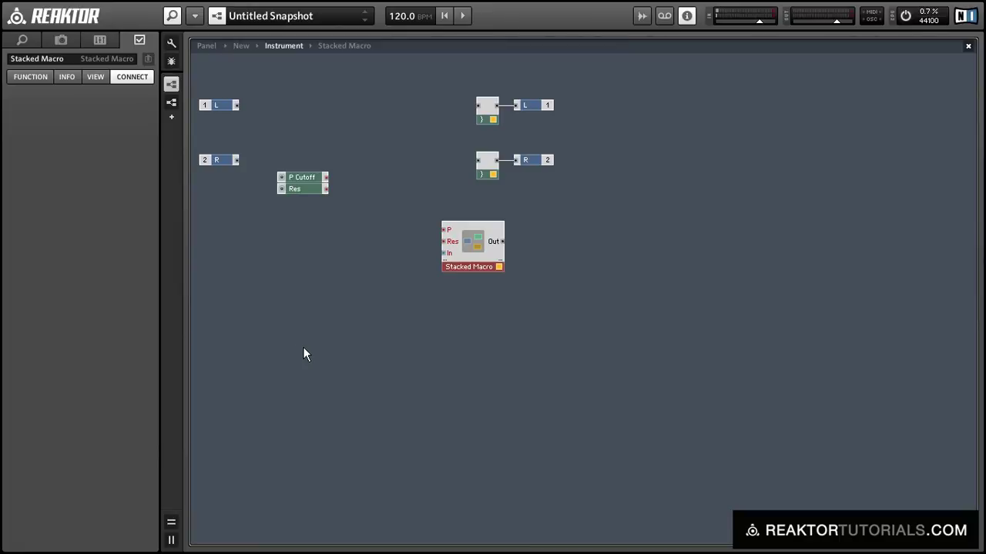
{"action": "left_click_drag", "start_coordinate": [462, 267], "coordinate": [361, 214]}
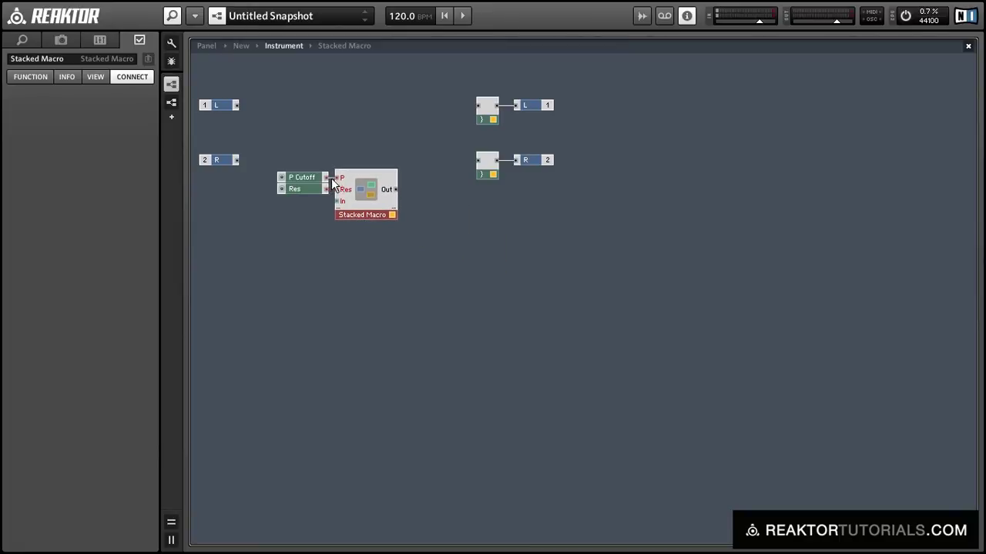
{"action": "left_click_drag", "start_coordinate": [322, 190], "coordinate": [477, 105]}
{"action": "left_click", "coordinate": [318, 128]}
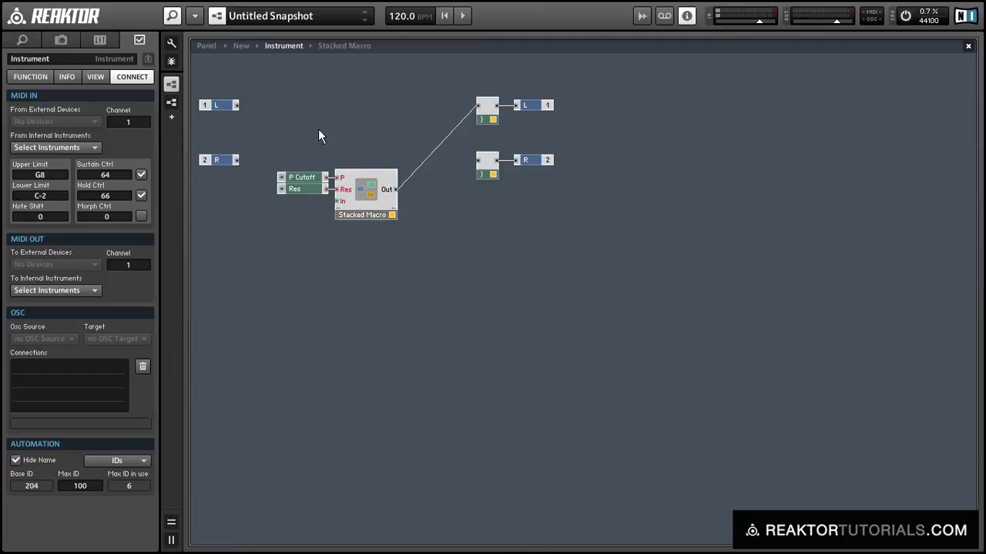
{"action": "left_click_drag", "start_coordinate": [320, 137], "coordinate": [441, 130]}
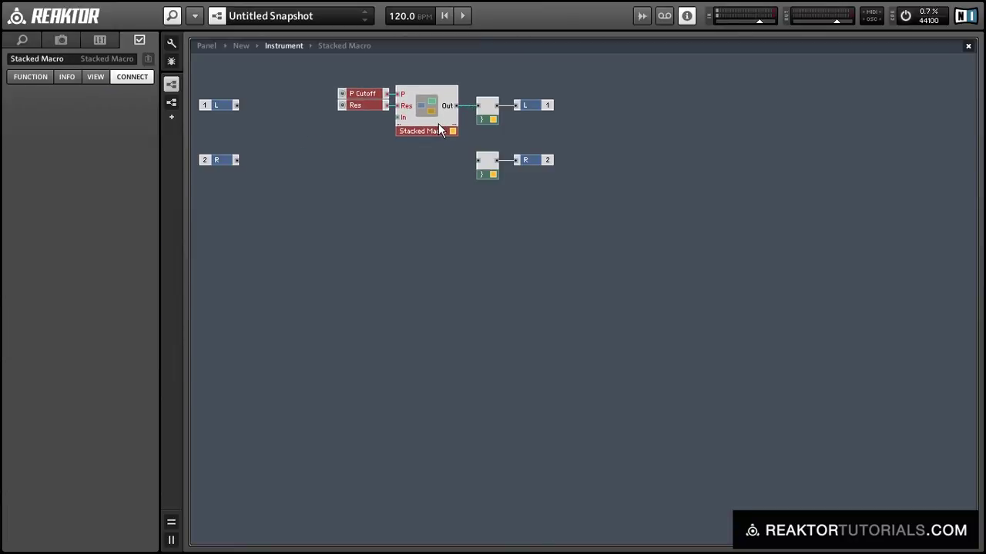
{"action": "left_click", "coordinate": [405, 204]}
{"action": "left_click", "coordinate": [211, 46]}
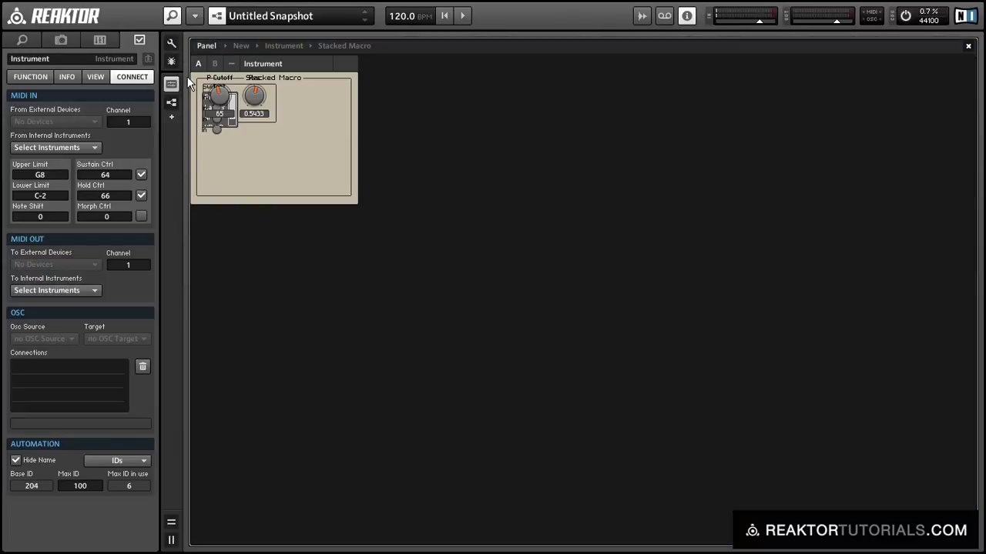
Place the Stacked Macro frame below the knobs with List and Switch side by side at its top
{"action": "left_click", "coordinate": [171, 43]}
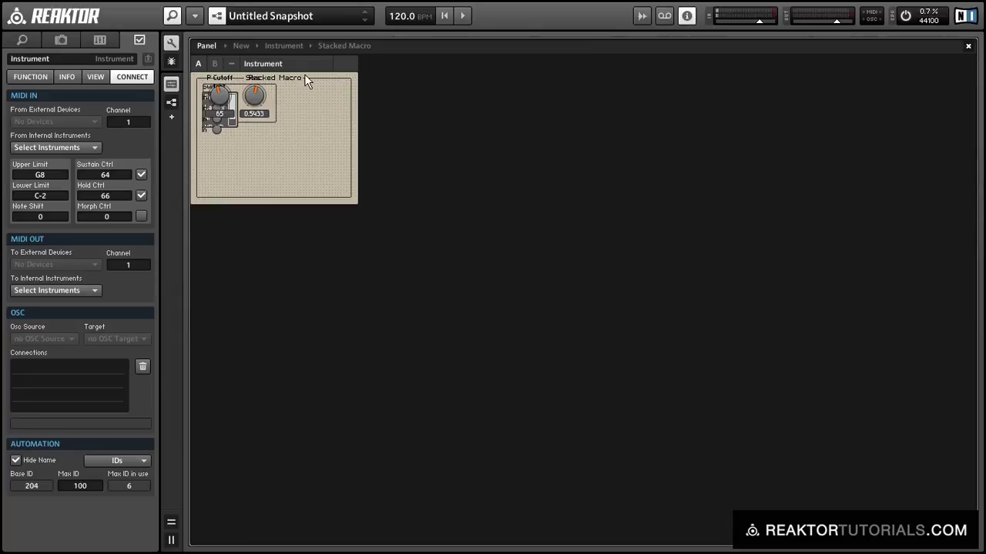
{"action": "left_click_drag", "start_coordinate": [306, 80], "coordinate": [347, 147]}
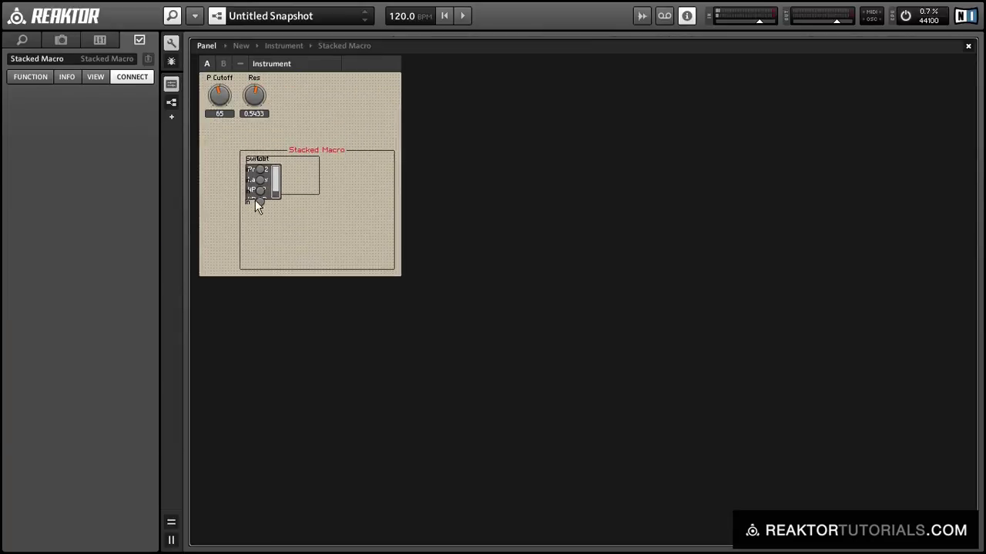
{"action": "left_click_drag", "start_coordinate": [255, 199], "coordinate": [368, 243]}
{"action": "left_click_drag", "start_coordinate": [250, 197], "coordinate": [318, 240]}
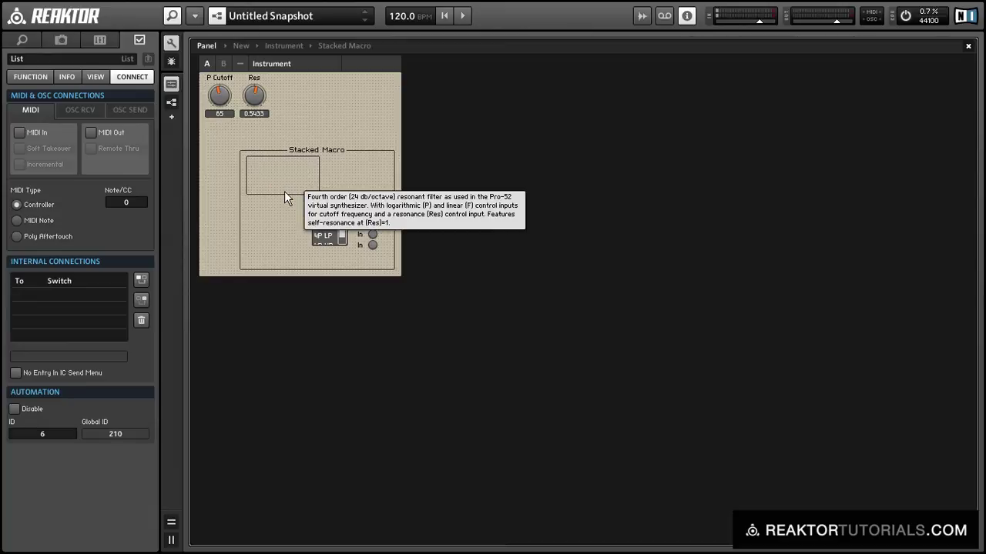
{"action": "left_click", "coordinate": [267, 178]}
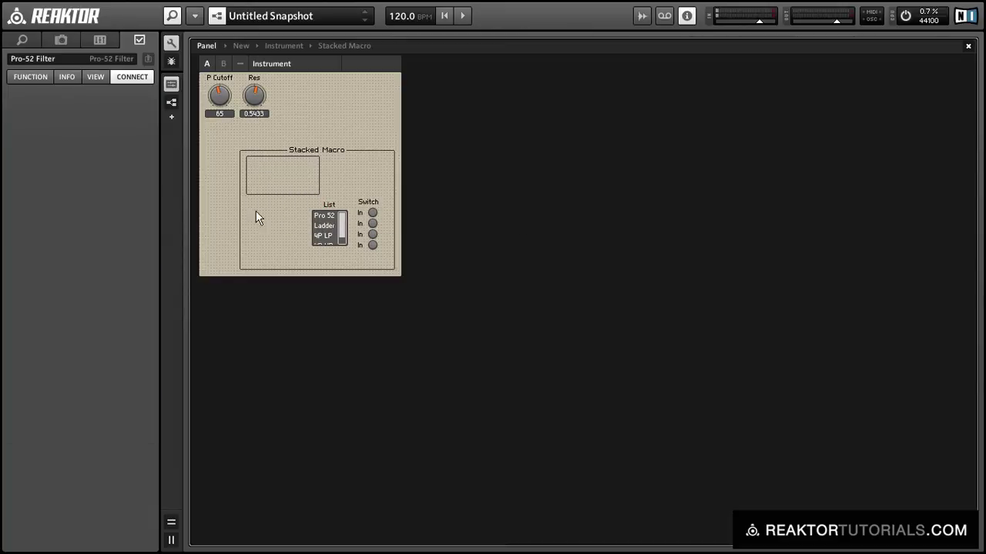
{"action": "left_click_drag", "start_coordinate": [326, 229], "coordinate": [346, 175]}
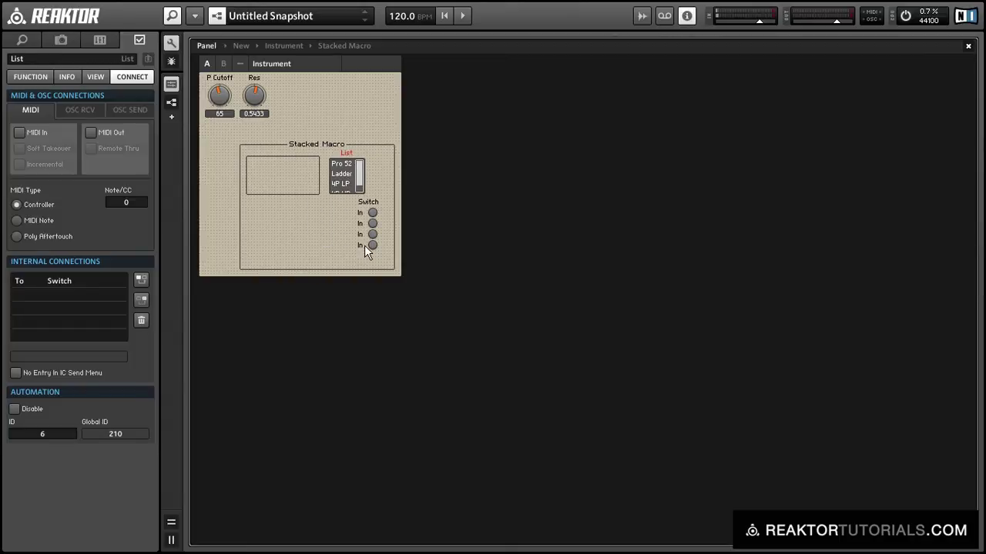
{"action": "left_click_drag", "start_coordinate": [364, 245], "coordinate": [375, 187]}
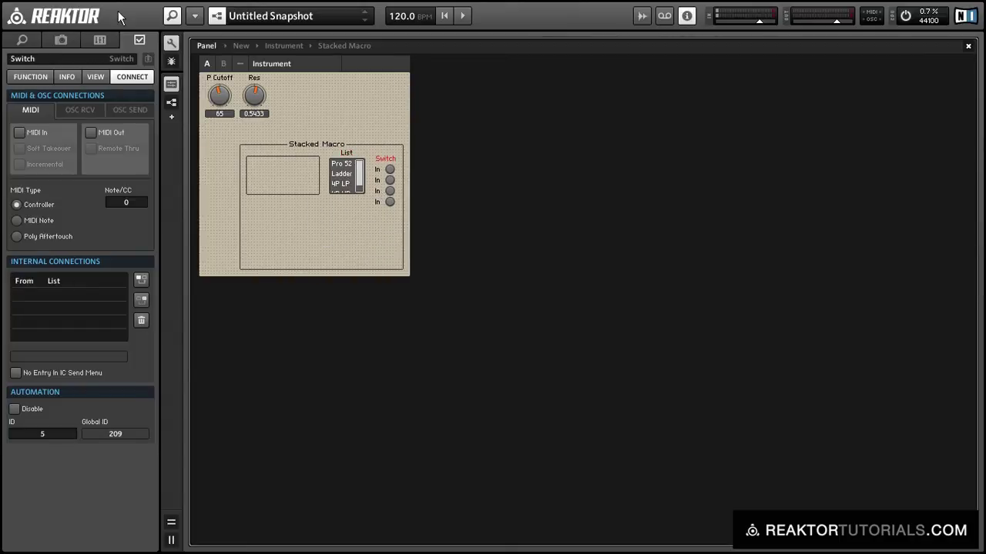
{"action": "left_click", "coordinate": [171, 42]}
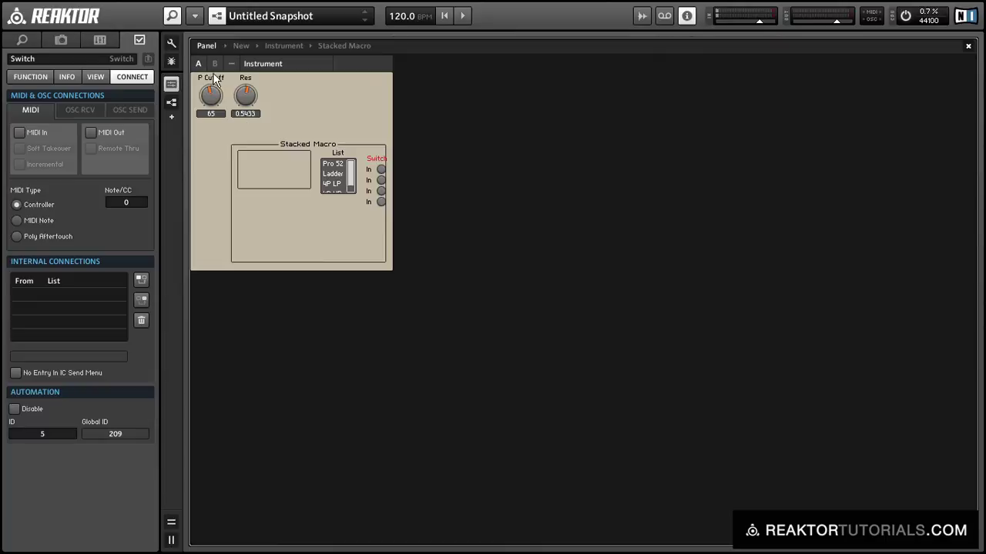
{"action": "left_click", "coordinate": [340, 153]}
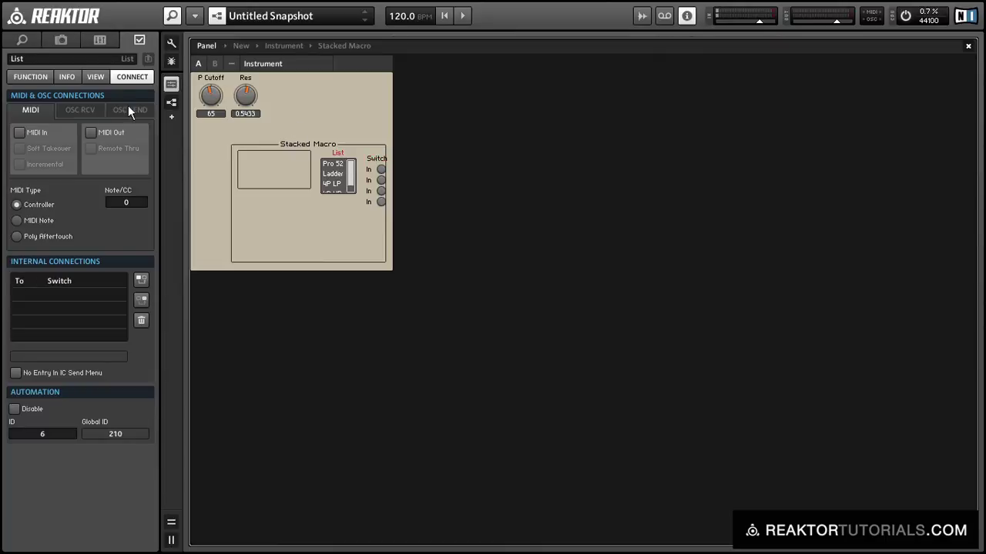
{"action": "left_click", "coordinate": [96, 77]}
Hide the List and Switch labels and make the List a drop-down menu
{"action": "left_click", "coordinate": [95, 138]}
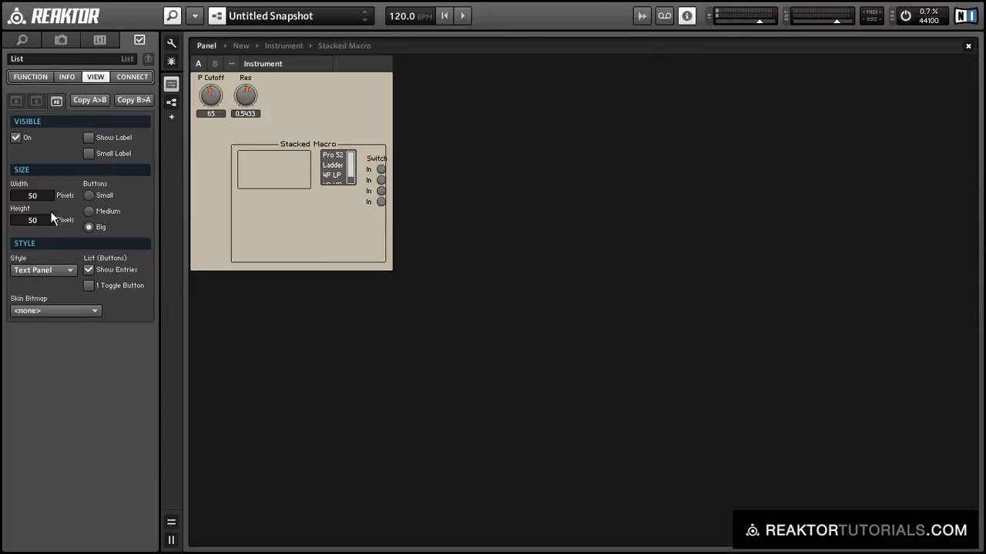
{"action": "left_click", "coordinate": [43, 269]}
{"action": "left_click", "coordinate": [25, 299]}
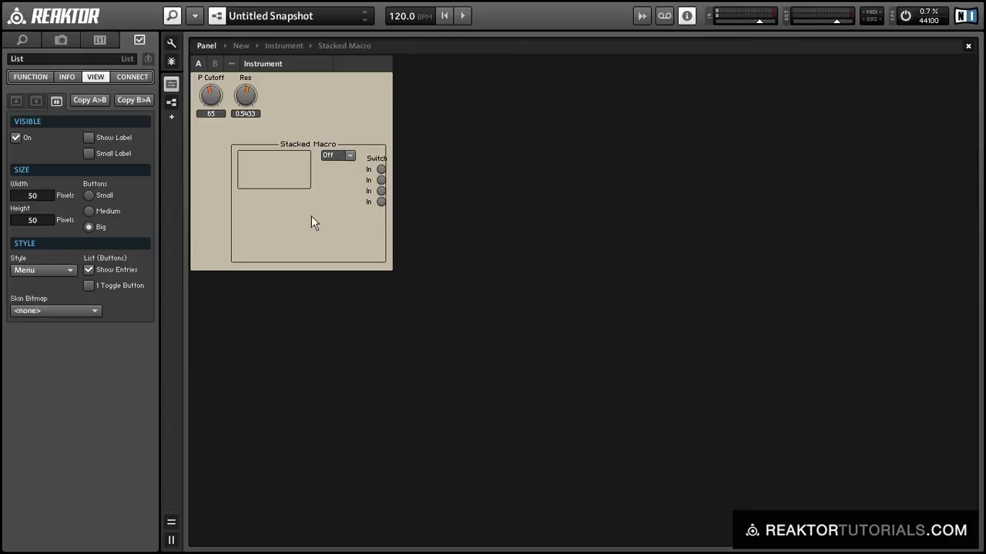
{"action": "left_click", "coordinate": [373, 161]}
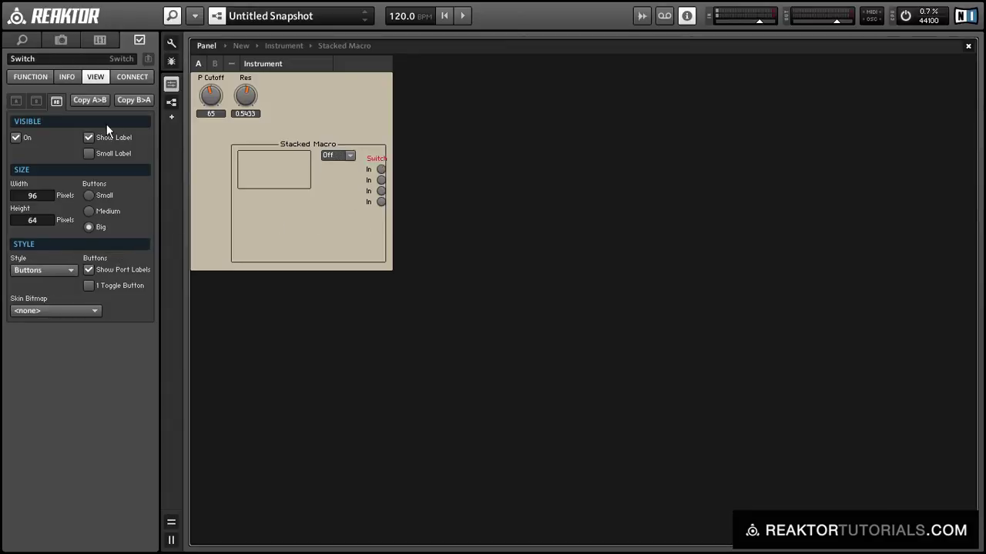
{"action": "left_click", "coordinate": [100, 136]}
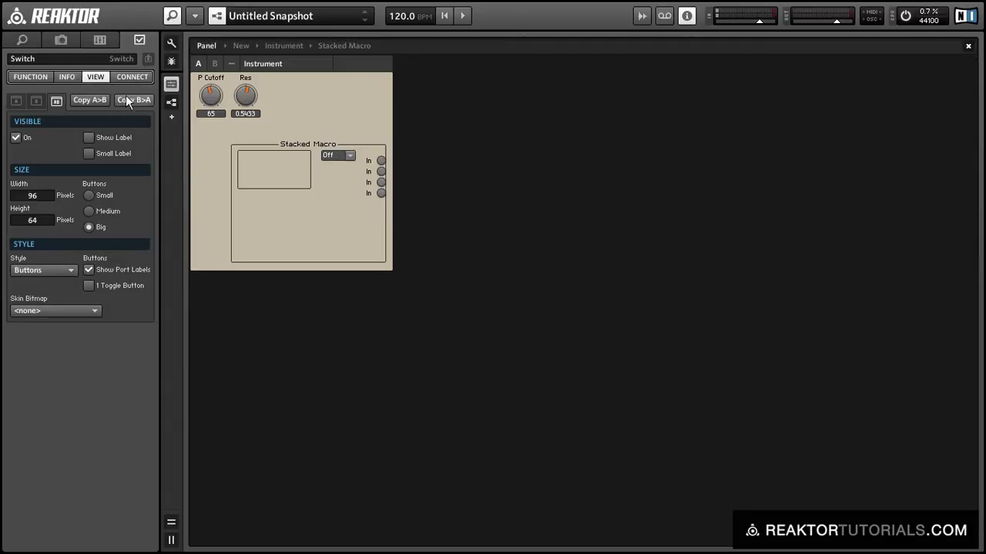
Move the four In buttons lower and test the menu with Pro 52, Ladder, 4P LP, 4P HP
{"action": "left_click", "coordinate": [168, 44]}
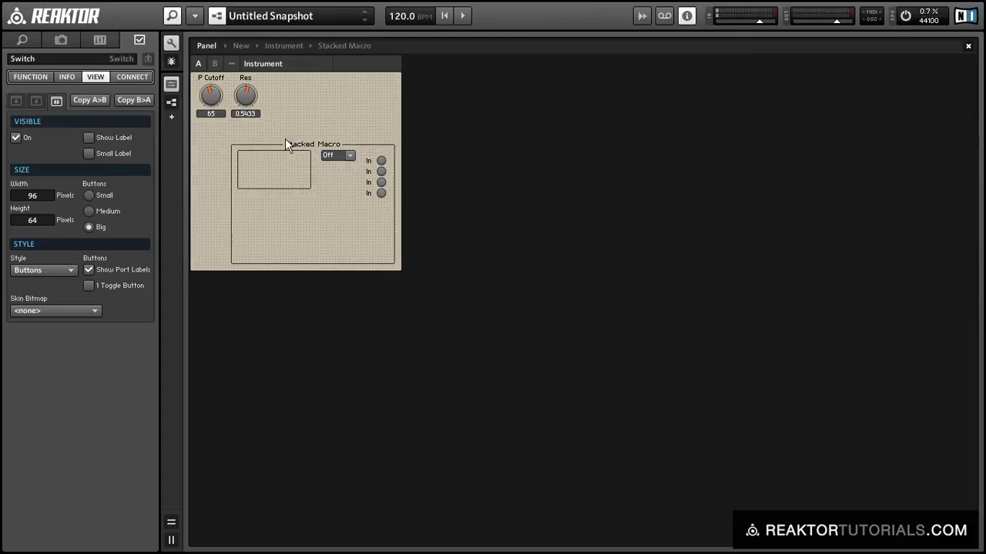
{"action": "left_click_drag", "start_coordinate": [366, 192], "coordinate": [331, 206]}
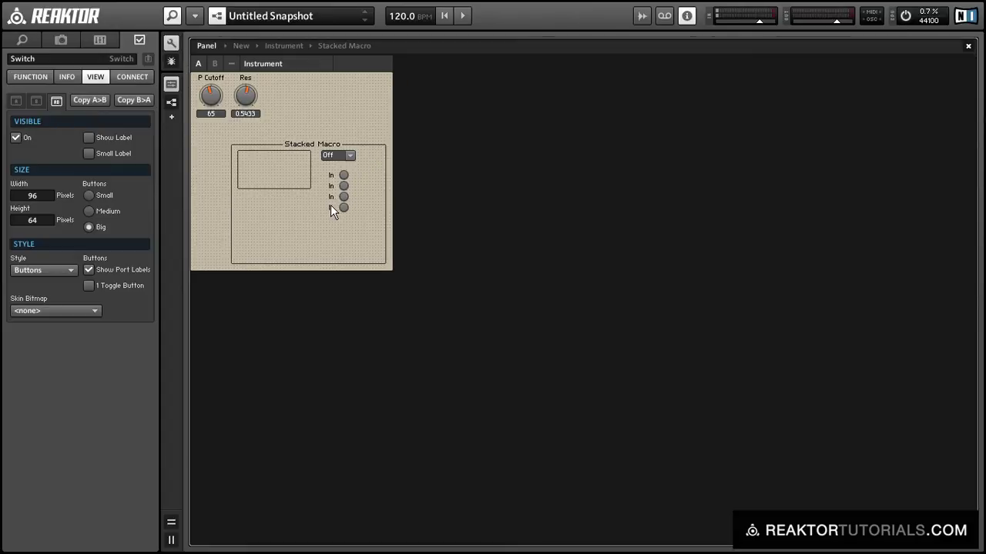
{"action": "left_click", "coordinate": [175, 46]}
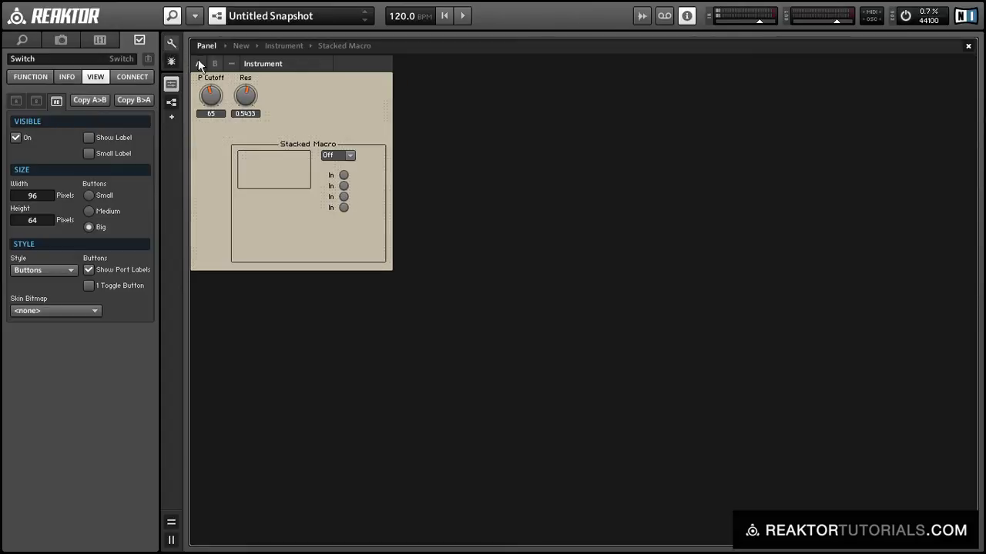
{"action": "left_click", "coordinate": [349, 155]}
{"action": "left_click", "coordinate": [335, 165]}
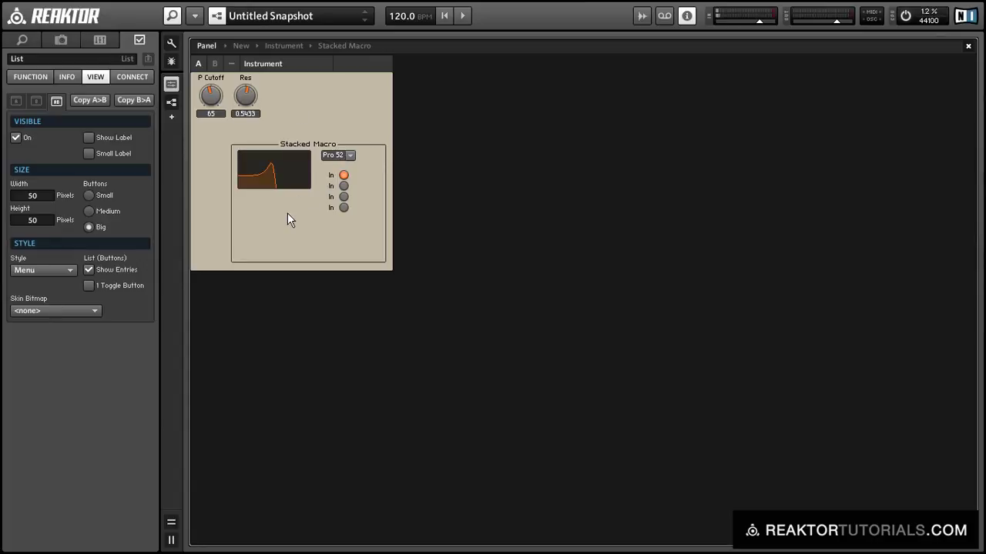
{"action": "left_click", "coordinate": [345, 156]}
{"action": "left_click", "coordinate": [350, 165]}
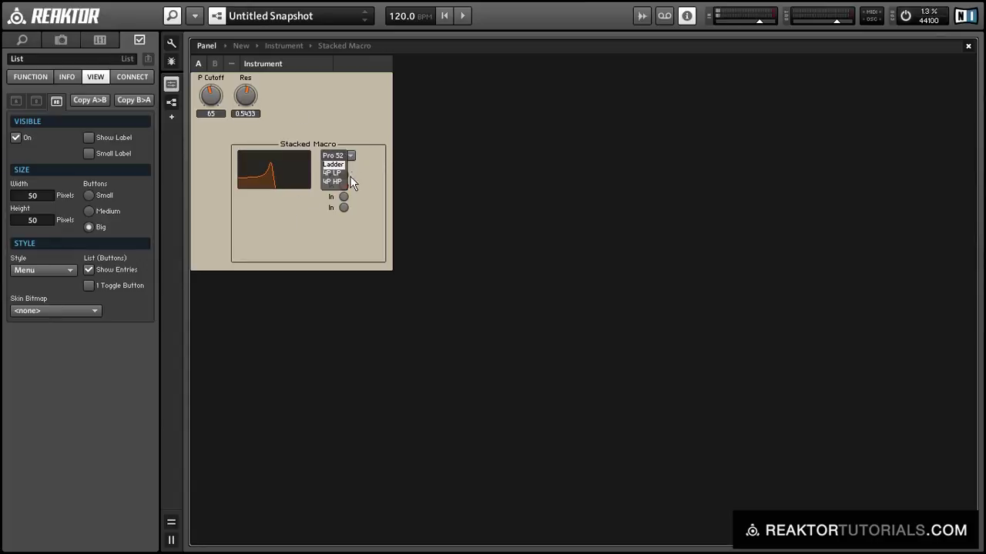
{"action": "left_click", "coordinate": [340, 175]}
{"action": "left_click", "coordinate": [345, 157]}
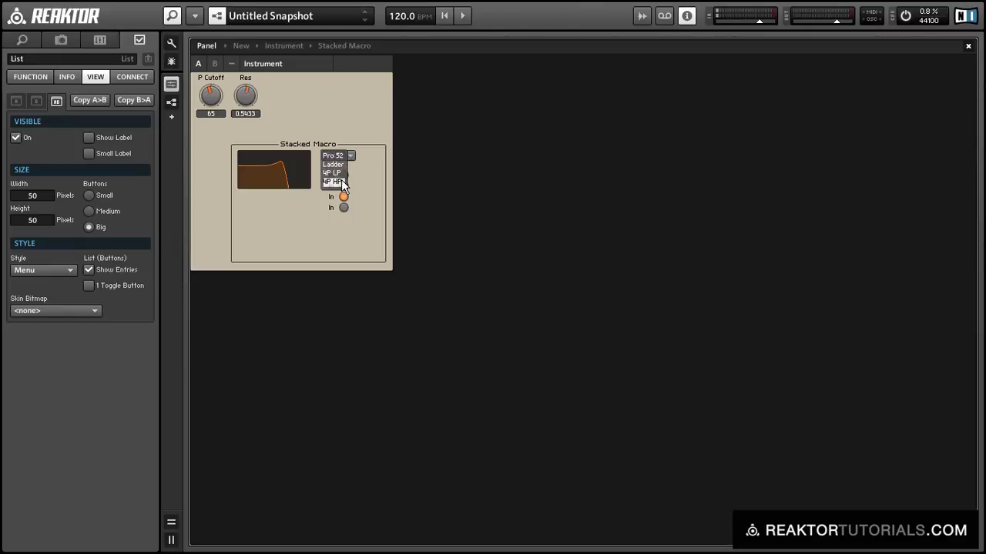
{"action": "left_click", "coordinate": [343, 182]}
Reset the menu to Pro 52 and turn off Visible for the Switch's four In buttons
{"action": "left_click", "coordinate": [338, 184]}
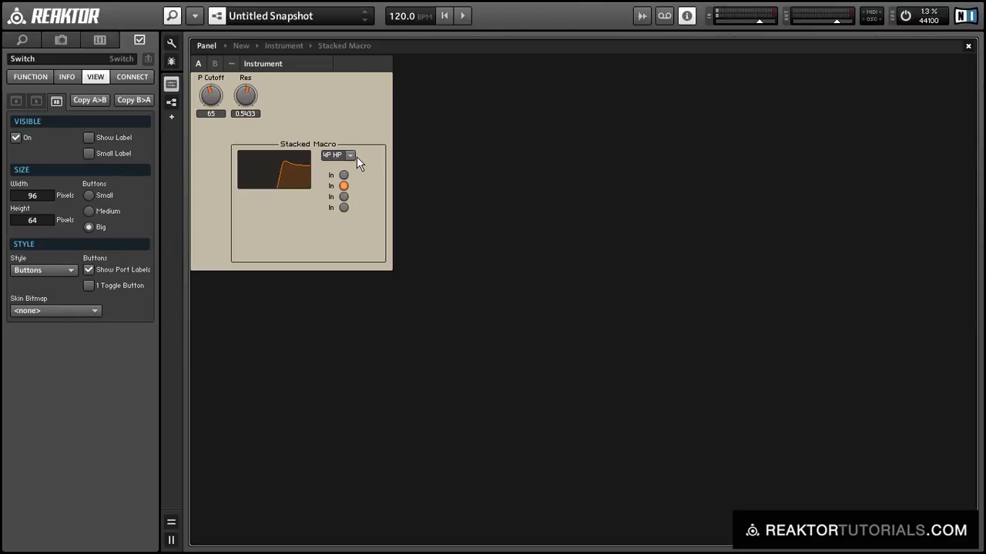
{"action": "left_click", "coordinate": [352, 155]}
{"action": "left_click", "coordinate": [343, 163]}
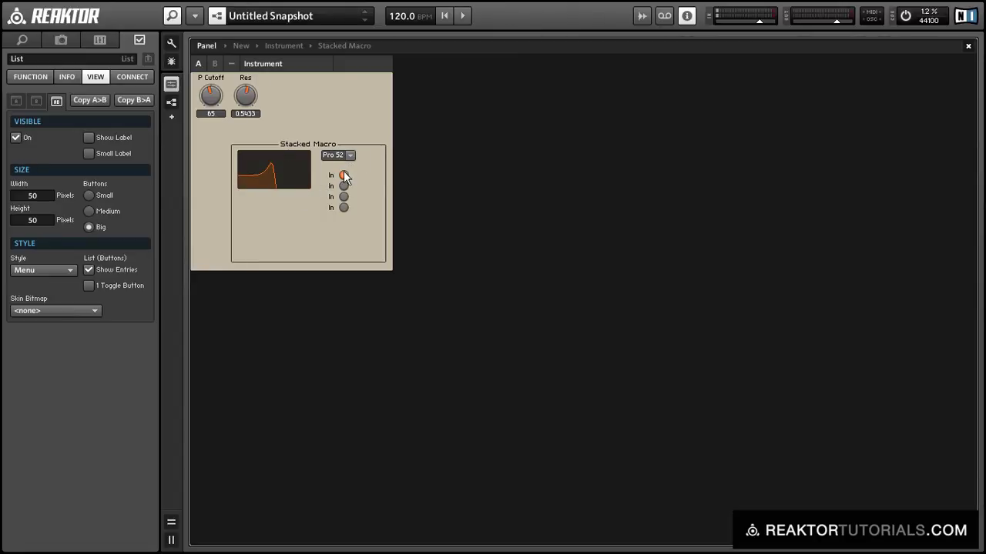
{"action": "left_click", "coordinate": [344, 176]}
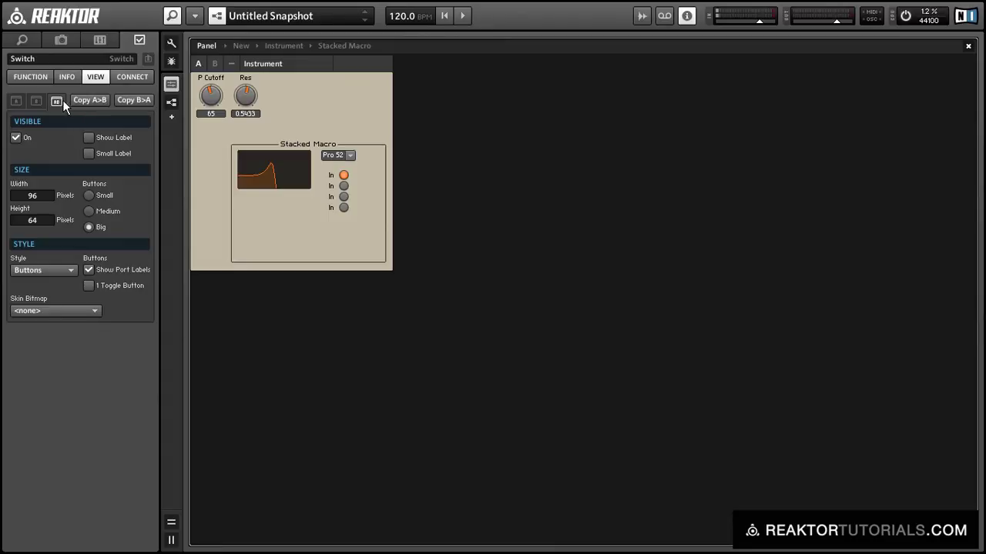
{"action": "left_click", "coordinate": [15, 137]}
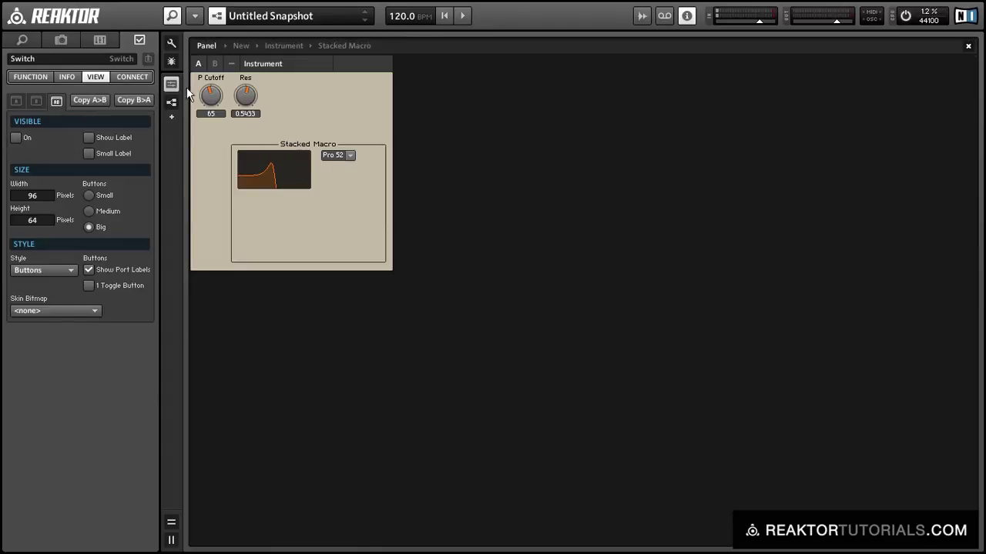
Move the Stacked Macro beside the P Cutoff and Res knobs, with the Pro 52 menu under its graph
{"action": "left_click", "coordinate": [169, 44]}
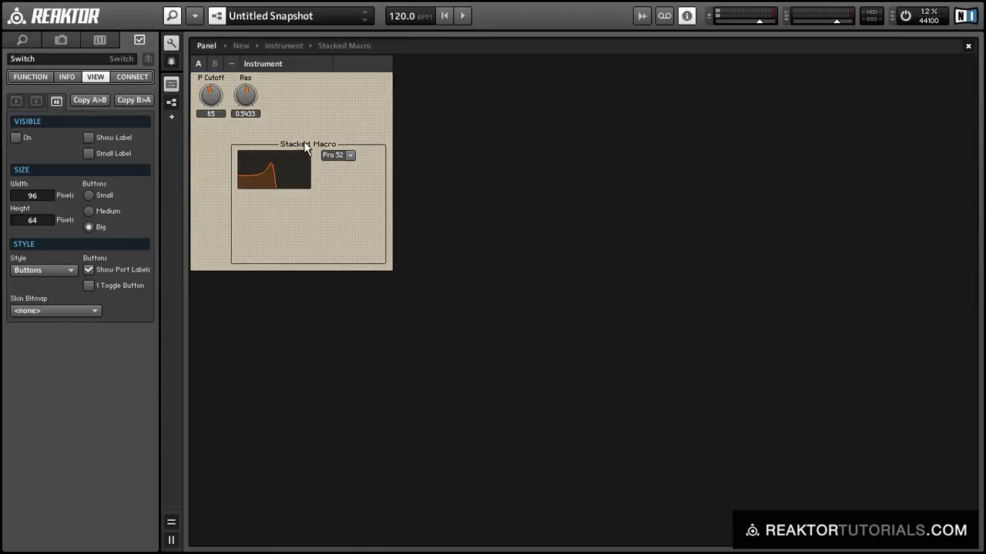
{"action": "left_click_drag", "start_coordinate": [304, 144], "coordinate": [339, 72]}
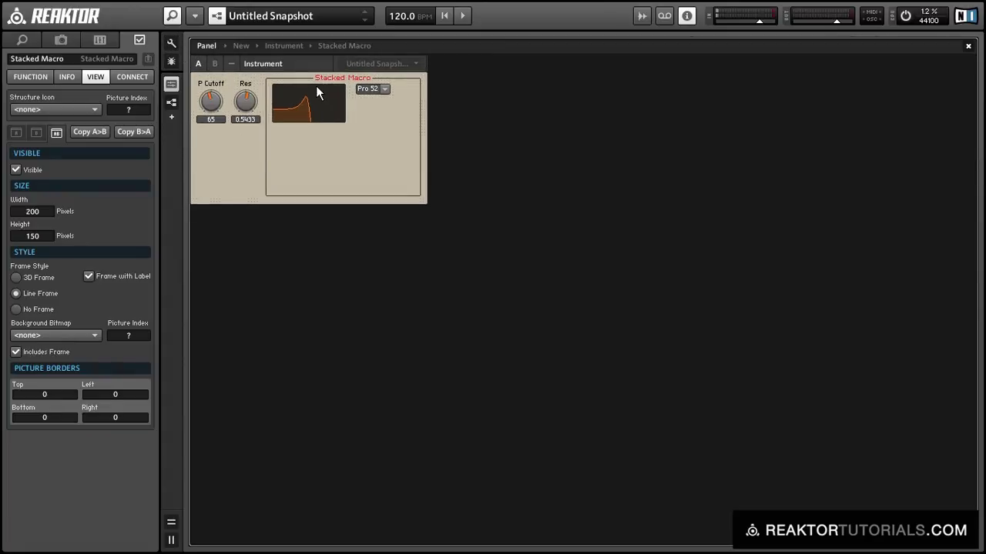
{"action": "left_click", "coordinate": [171, 43]}
{"action": "left_click_drag", "start_coordinate": [382, 90], "coordinate": [292, 132]}
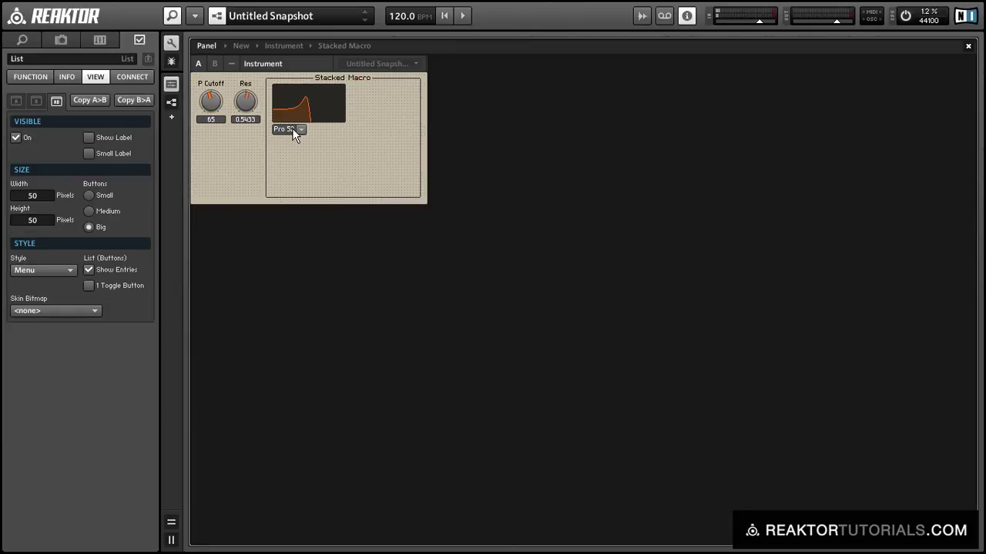
{"action": "left_click", "coordinate": [170, 43]}
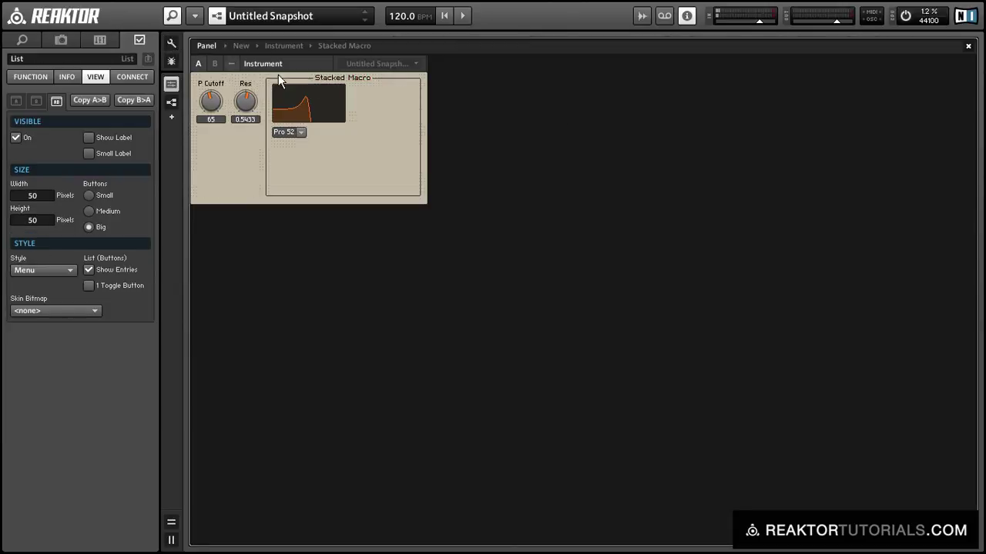
{"action": "left_click", "coordinate": [346, 85]}
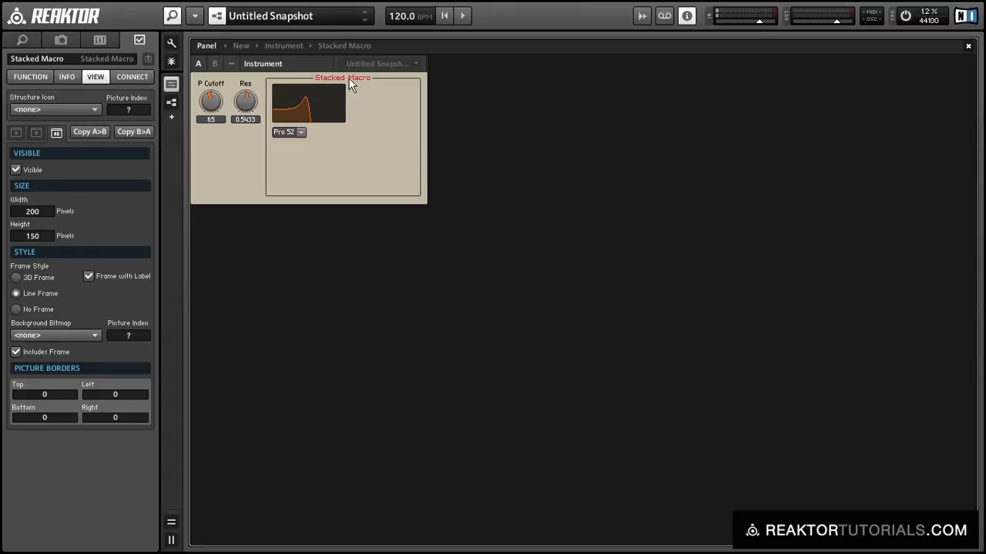
Resize the Stacked Macro to 100 by 72 pixels in View properties
{"action": "double_click", "coordinate": [44, 209]}
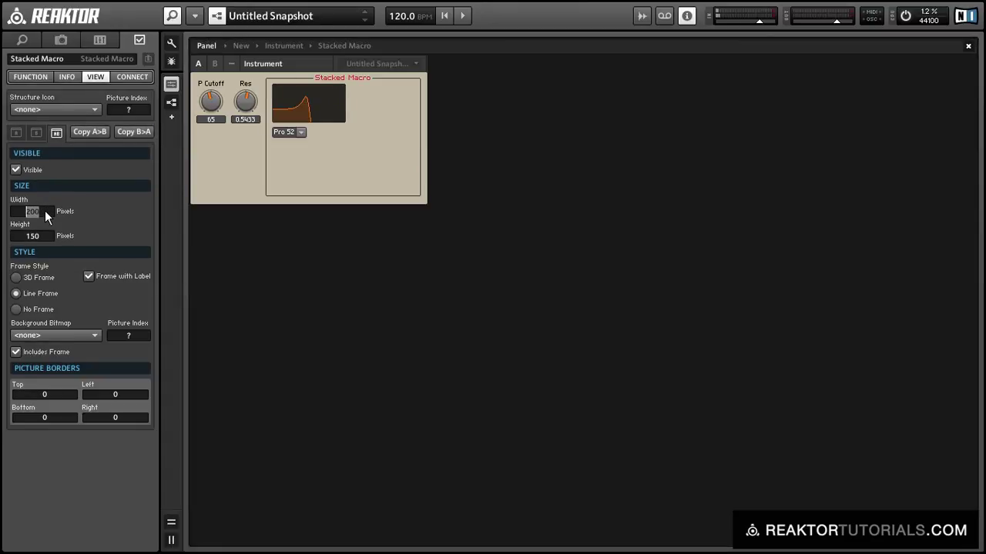
{"action": "type", "text": "100"}
{"action": "key", "text": "Return"}
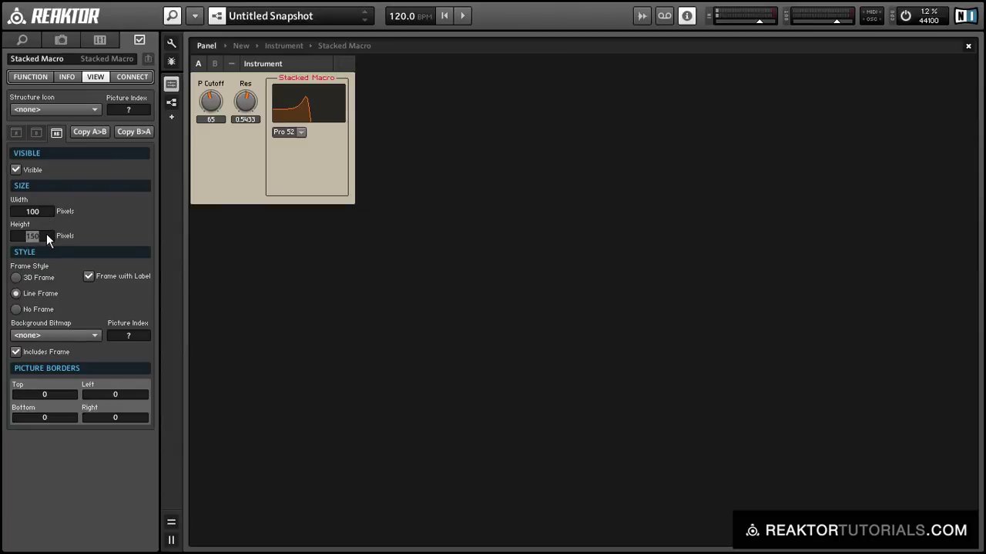
{"action": "type", "text": "70"}
{"action": "left_click", "coordinate": [210, 223]}
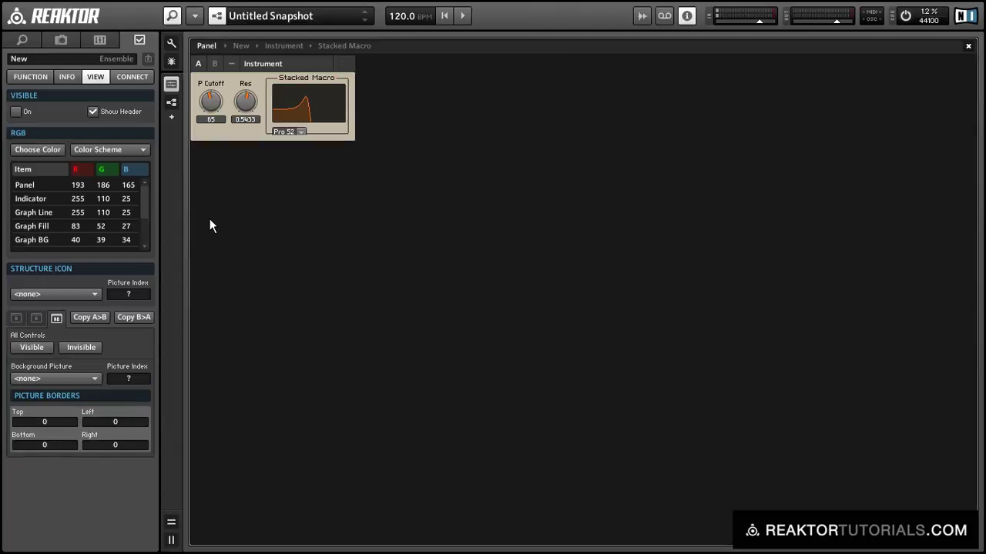
{"action": "left_click", "coordinate": [327, 80]}
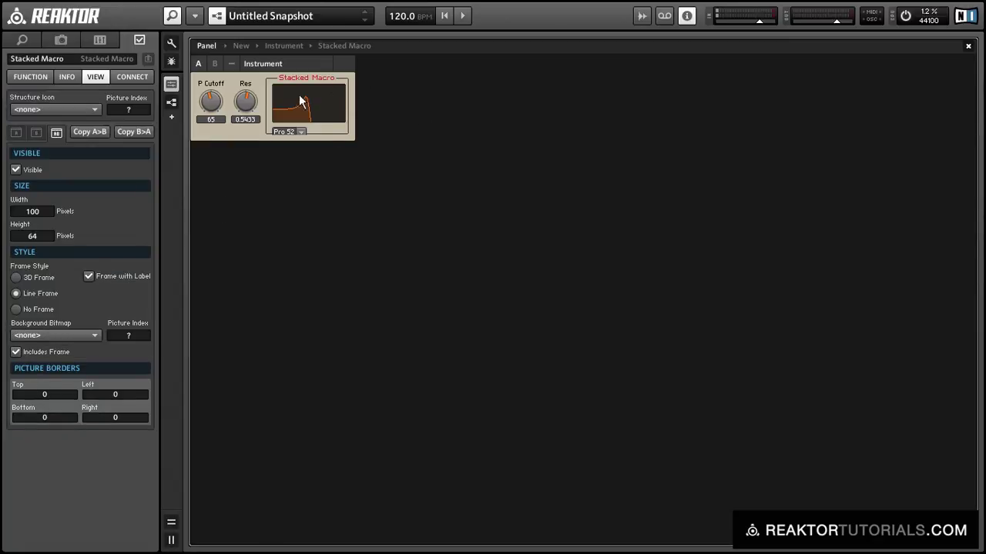
{"action": "scroll", "coordinate": [49, 238], "scroll_direction": "up", "scroll_amount": 1}
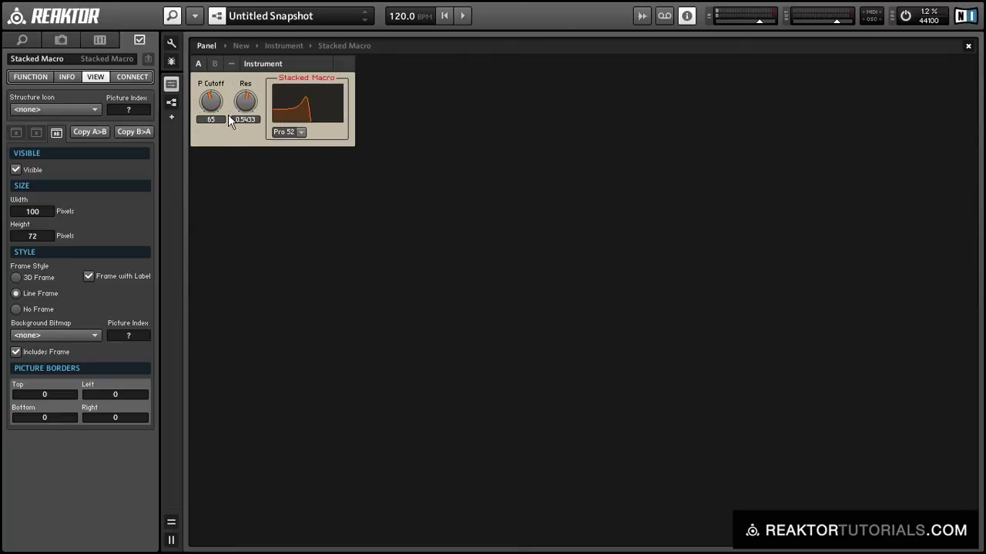
Set the filter menu to 4P HP and turn P Cutoff down to 37
{"action": "left_click", "coordinate": [298, 133]}
{"action": "left_click", "coordinate": [293, 148]}
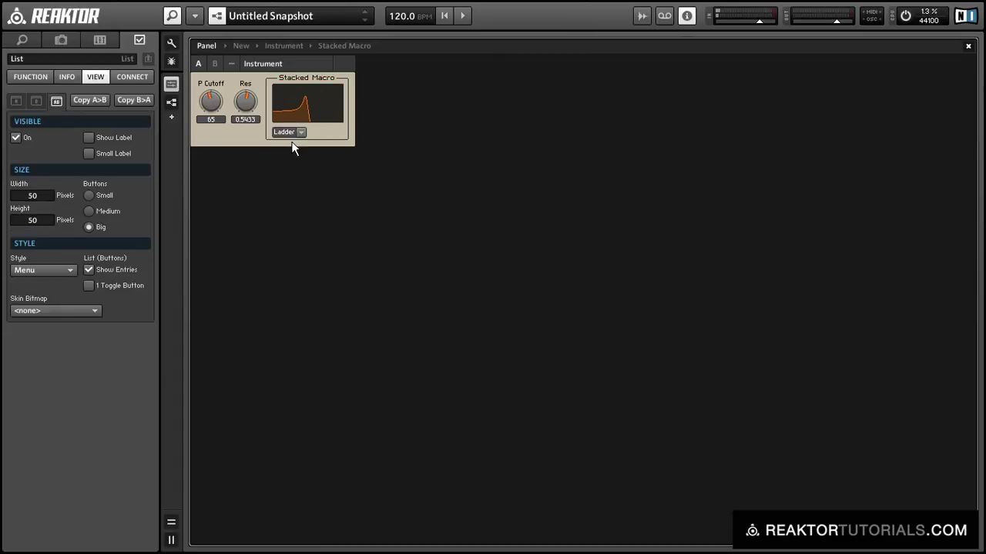
{"action": "left_click", "coordinate": [291, 133]}
{"action": "left_click", "coordinate": [285, 149]}
{"action": "left_click", "coordinate": [290, 131]}
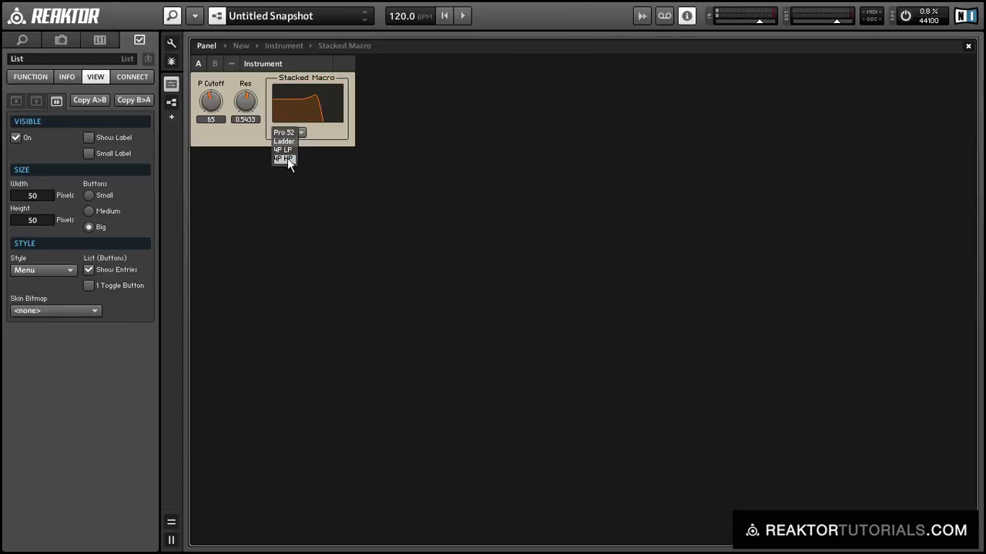
{"action": "left_click", "coordinate": [287, 158]}
{"action": "left_click_drag", "start_coordinate": [210, 101], "coordinate": [232, 100]}
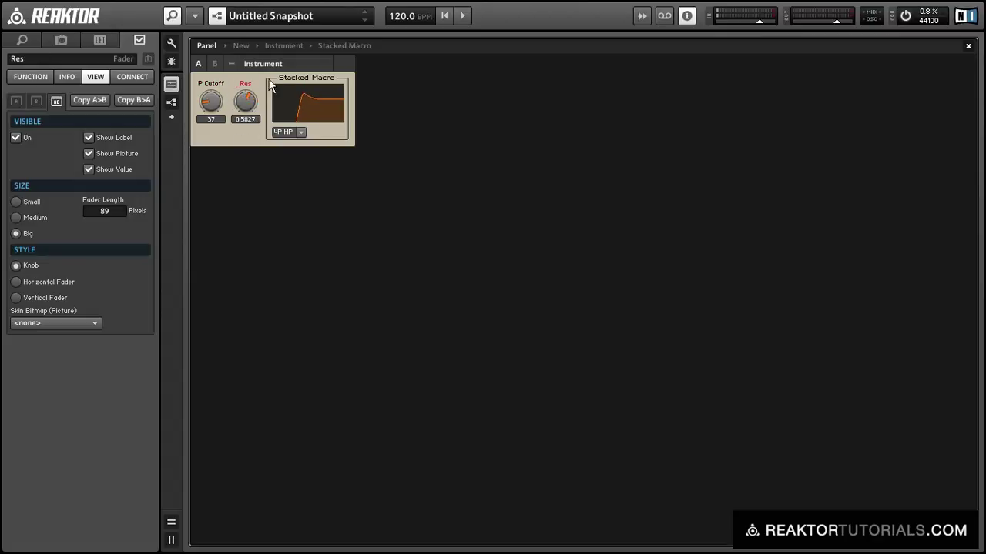
Give the Stacked Macro No Frame style and resize it to 116 by 88 pixels
{"action": "left_click", "coordinate": [303, 83]}
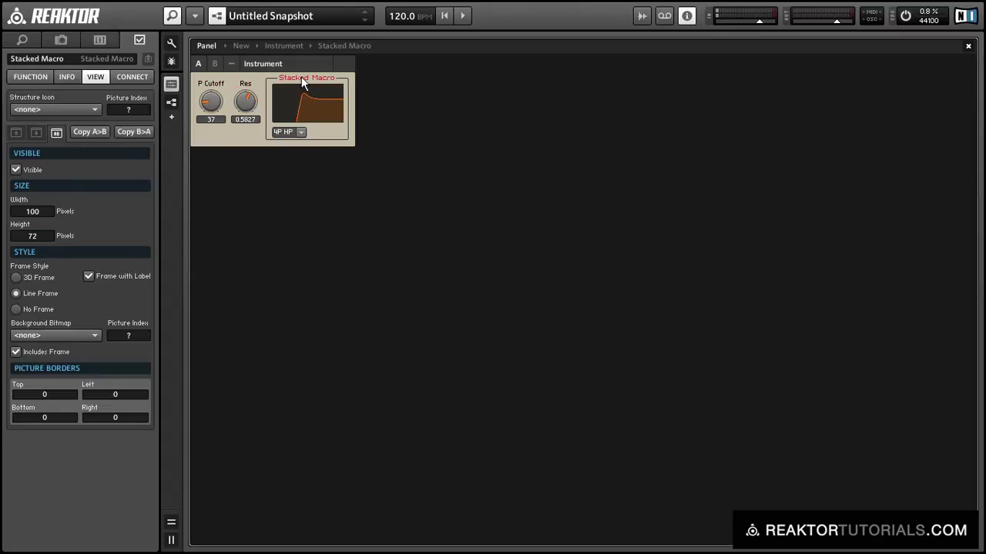
{"action": "left_click", "coordinate": [27, 315]}
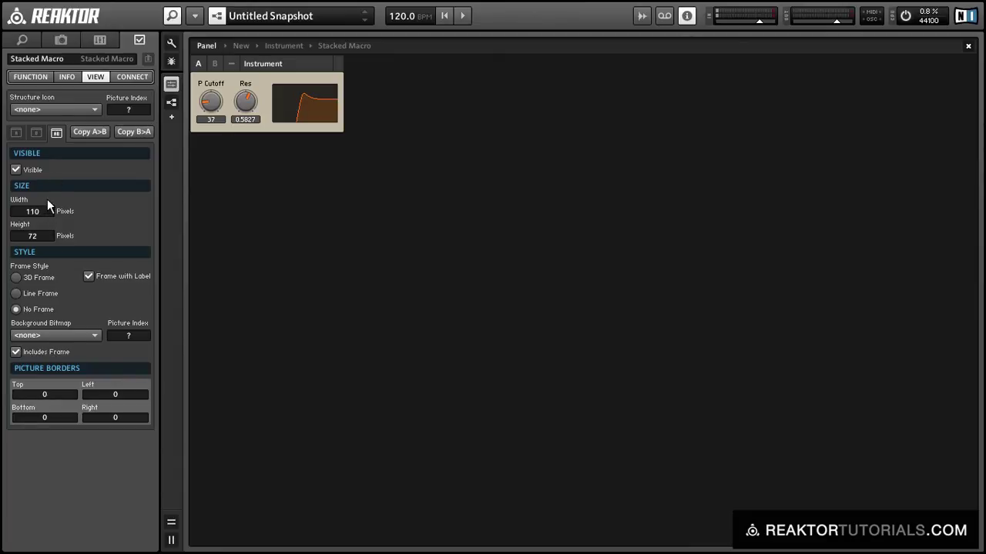
{"action": "left_click_drag", "start_coordinate": [49, 203], "coordinate": [48, 200]}
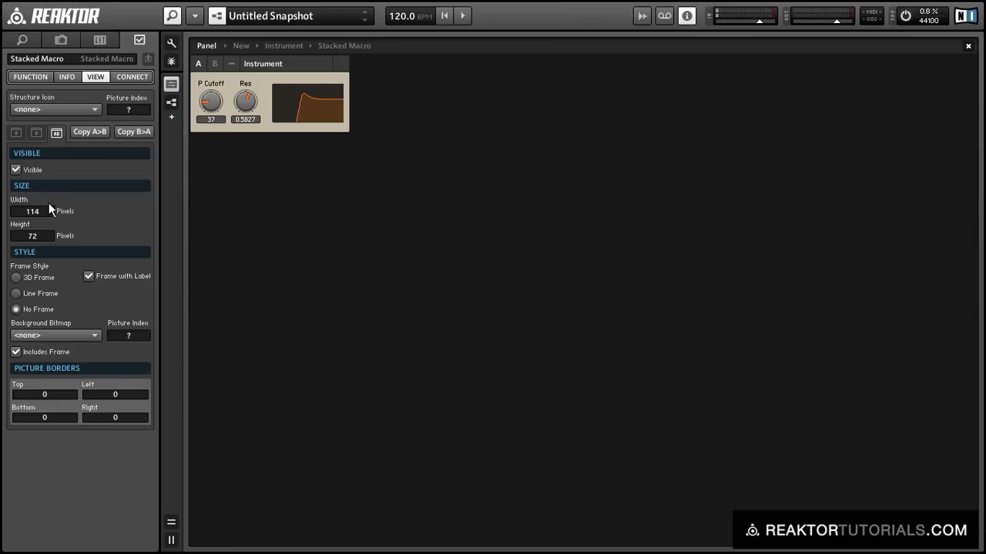
{"action": "left_click_drag", "start_coordinate": [50, 201], "coordinate": [51, 227]}
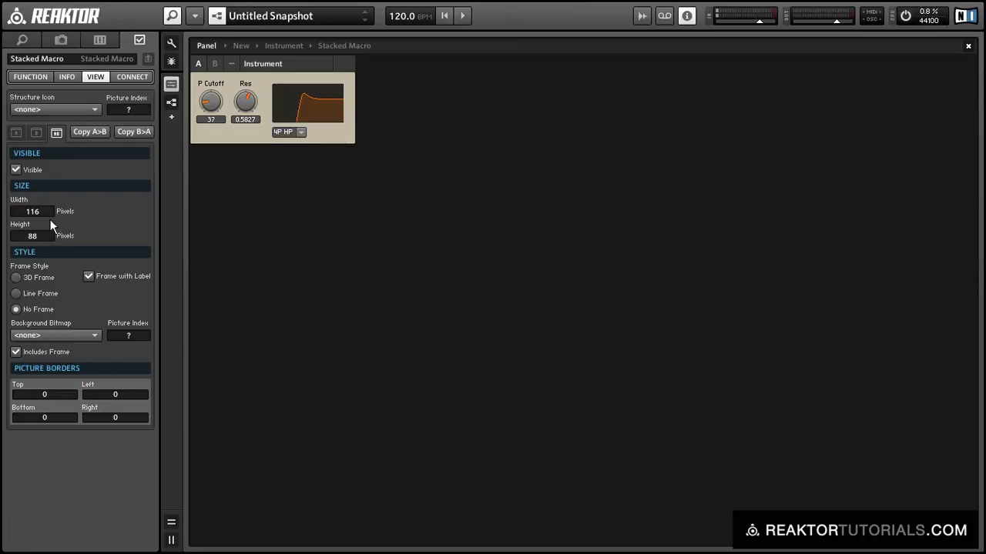
Lower P Cutoff to 31 and reduce Res to flatten the filter peak
{"action": "left_click", "coordinate": [171, 43]}
{"action": "left_click", "coordinate": [171, 43]}
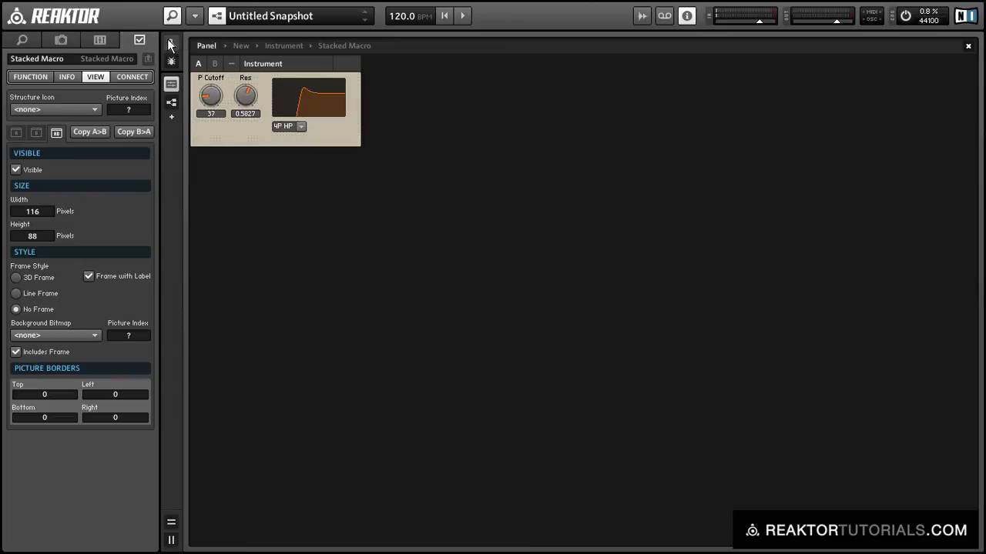
{"action": "left_click_drag", "start_coordinate": [223, 110], "coordinate": [245, 114]}
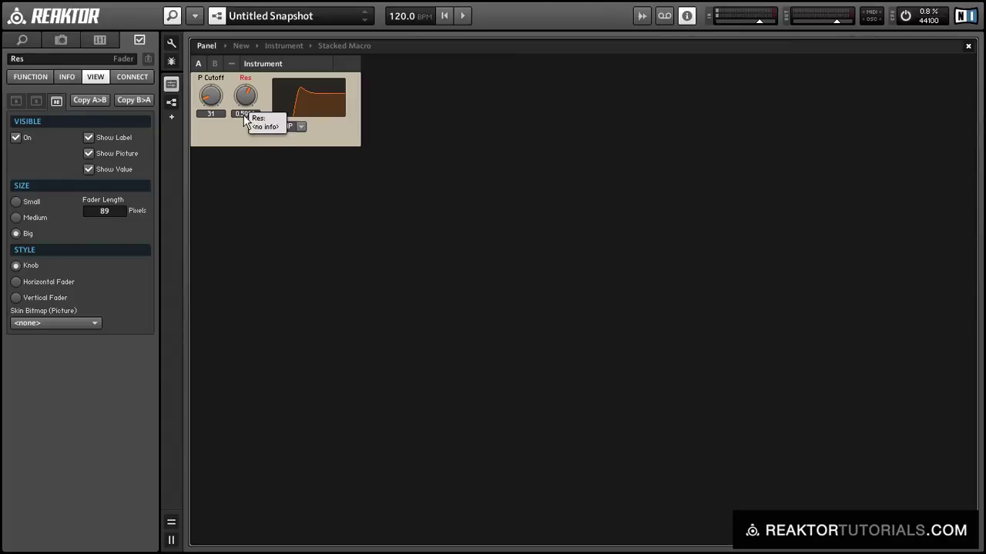